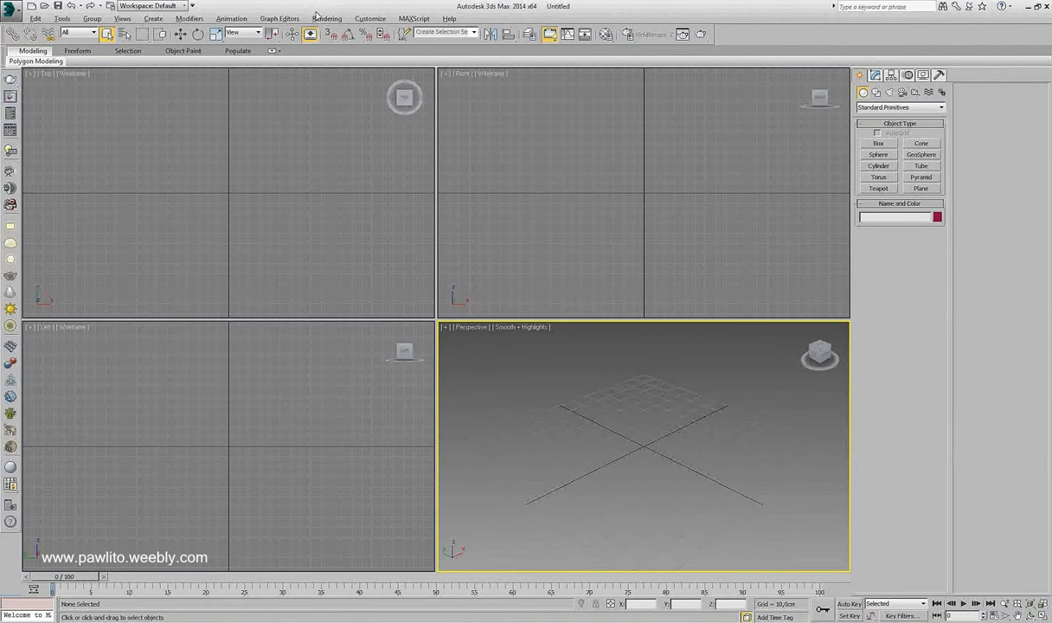
- Open NissanS15Silvia-18.max from Recent Documents and maximize the Left viewport
{"action": "left_click", "coordinate": [15, 9]}
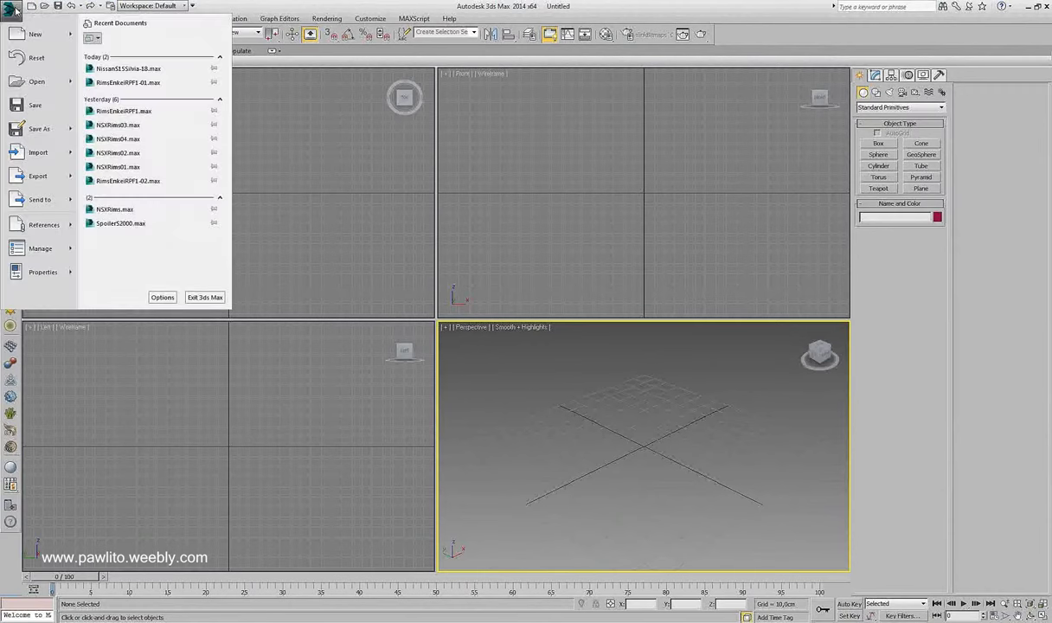
{"action": "left_click", "coordinate": [110, 69]}
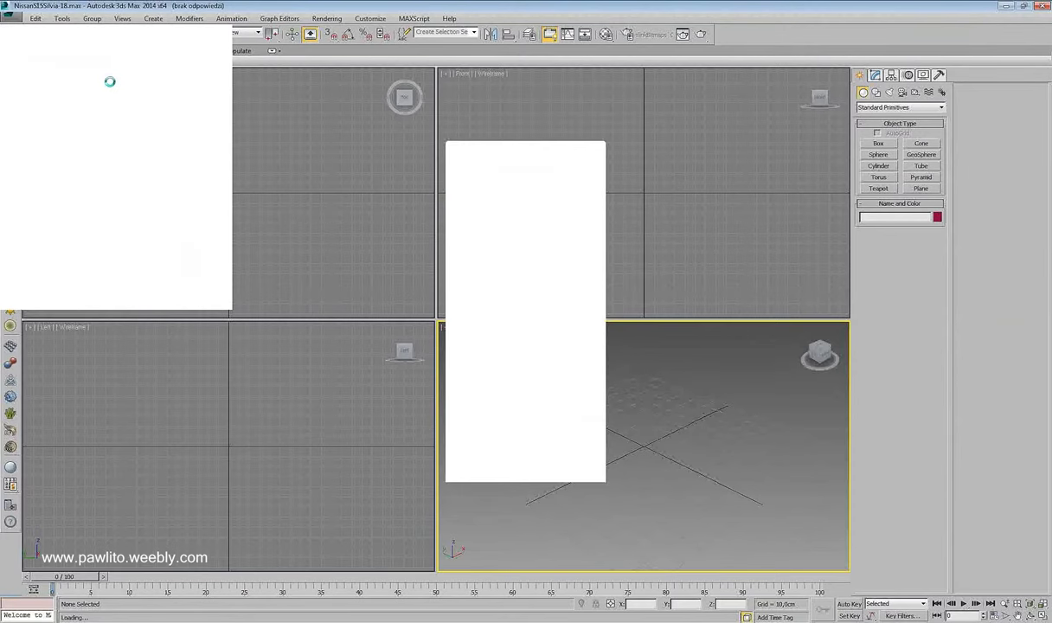
{"action": "key", "text": "alt+w"}
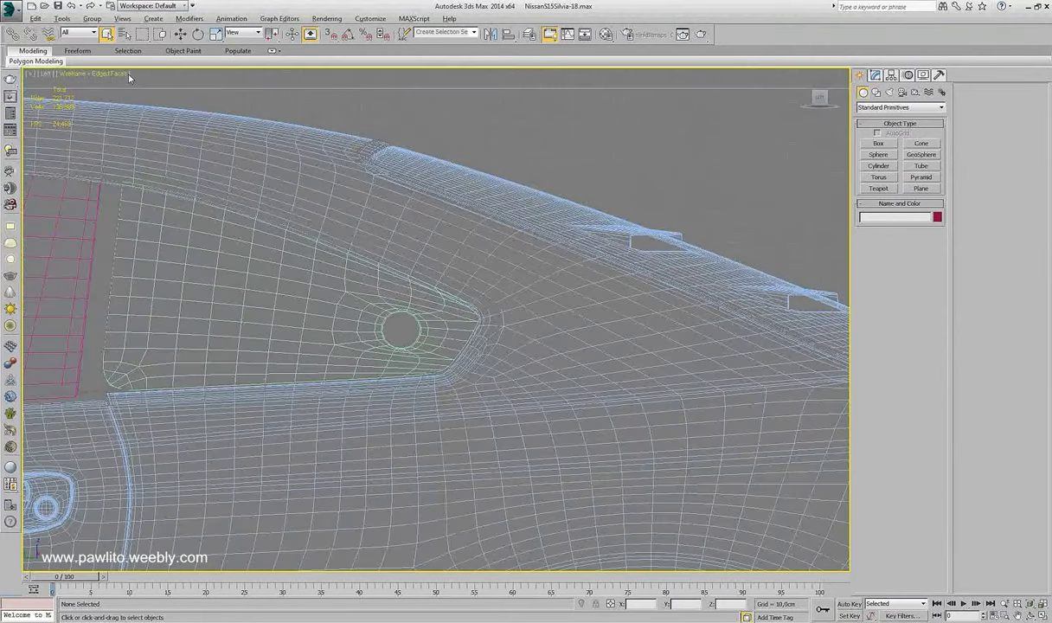
- Maximize the Perspective viewport and orbit to a front three-quarter view of the car
{"action": "key", "text": "alt+w"}
{"action": "left_click", "coordinate": [493, 372]}
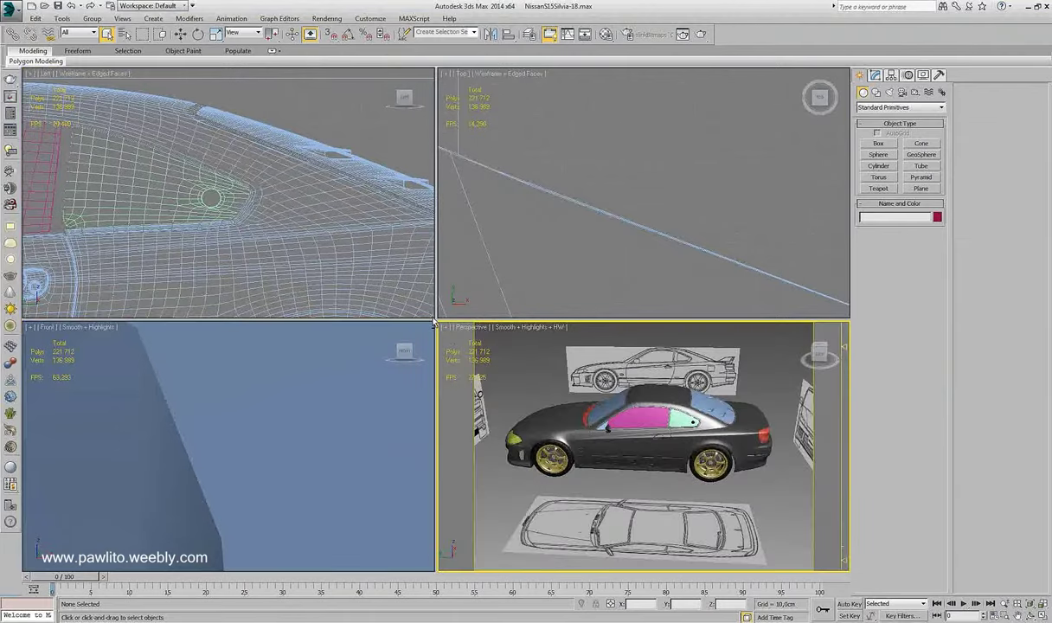
{"action": "key", "text": "alt+w"}
{"action": "middle_click_drag", "start_coordinate": [399, 292], "coordinate": [392, 282], "text": "alt"}
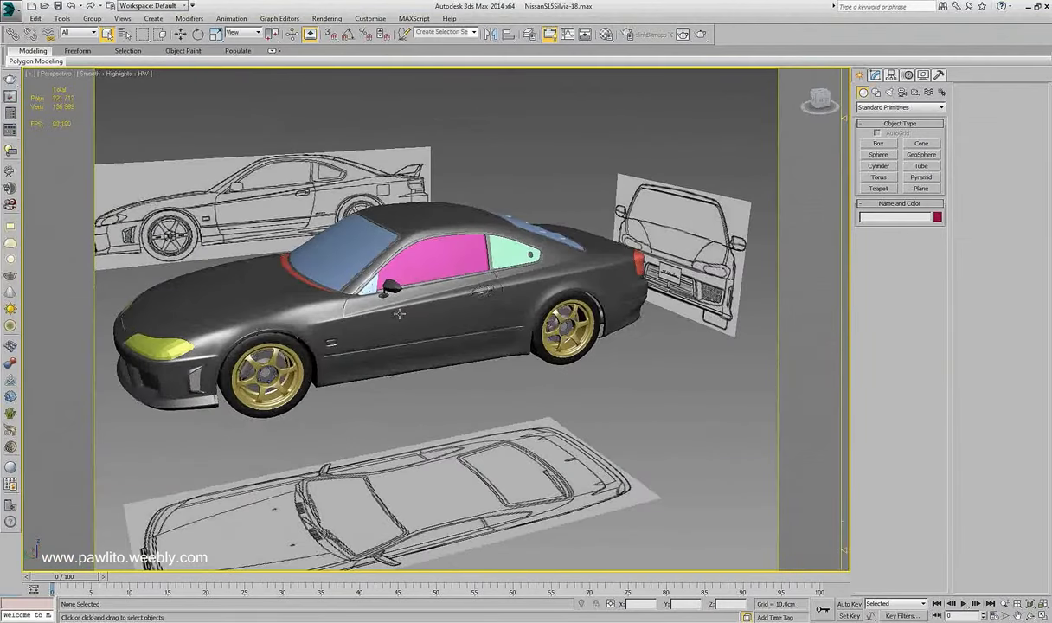
- Disable TurboSmooth on the car door in the Modify panel
{"action": "left_click", "coordinate": [381, 298]}
{"action": "left_click", "coordinate": [876, 74]}
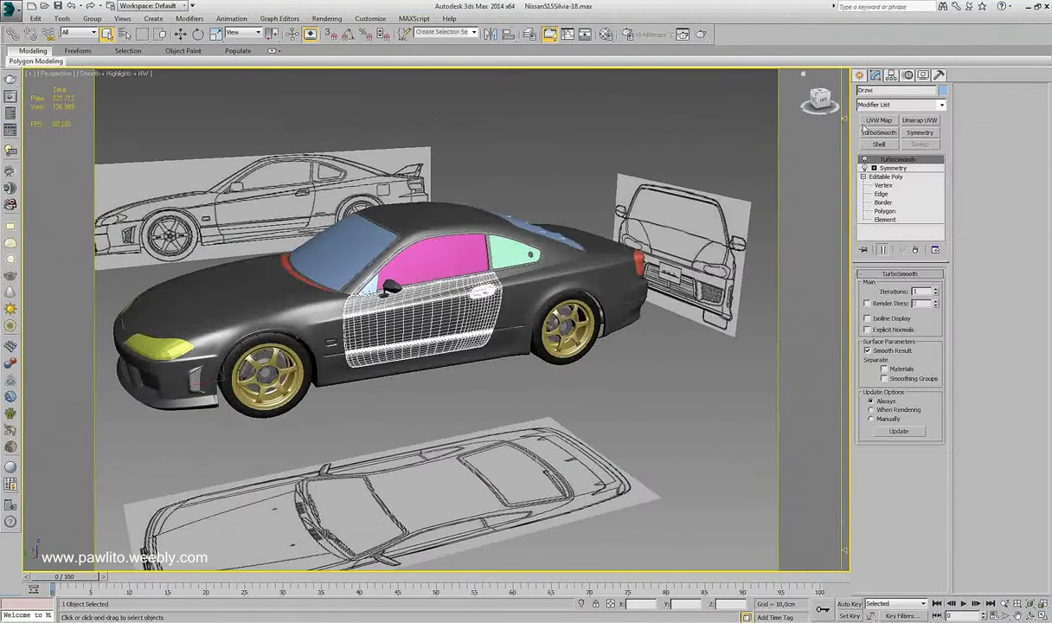
{"action": "left_click", "coordinate": [864, 159]}
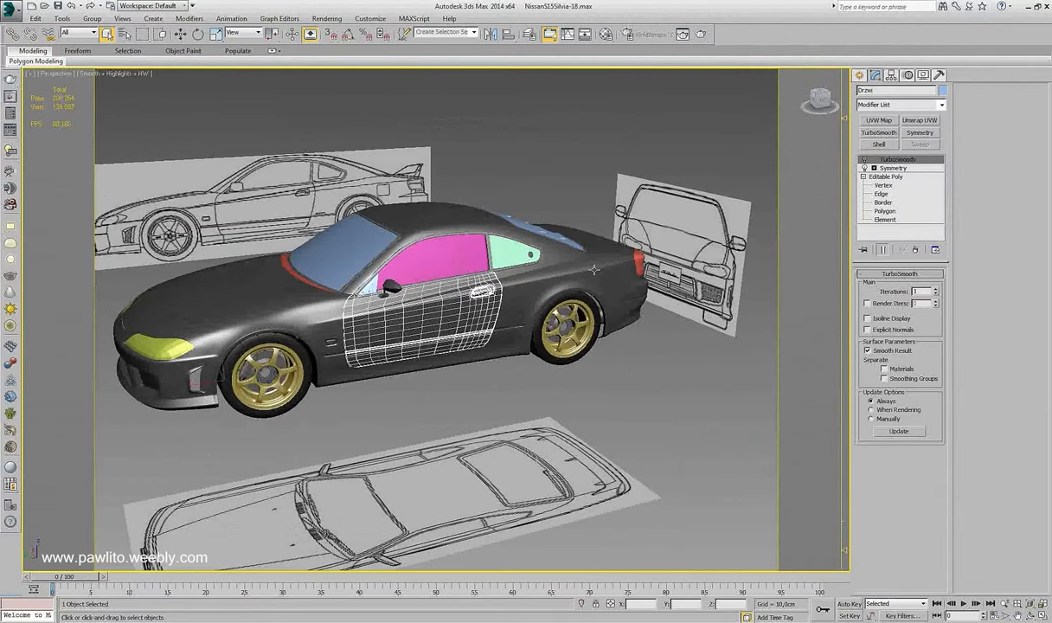
- Disable the NissanS15Baza body's TurboSmooth, orbit to a raised rear view, and deselect it
{"action": "left_click", "coordinate": [515, 267]}
{"action": "left_click", "coordinate": [864, 159]}
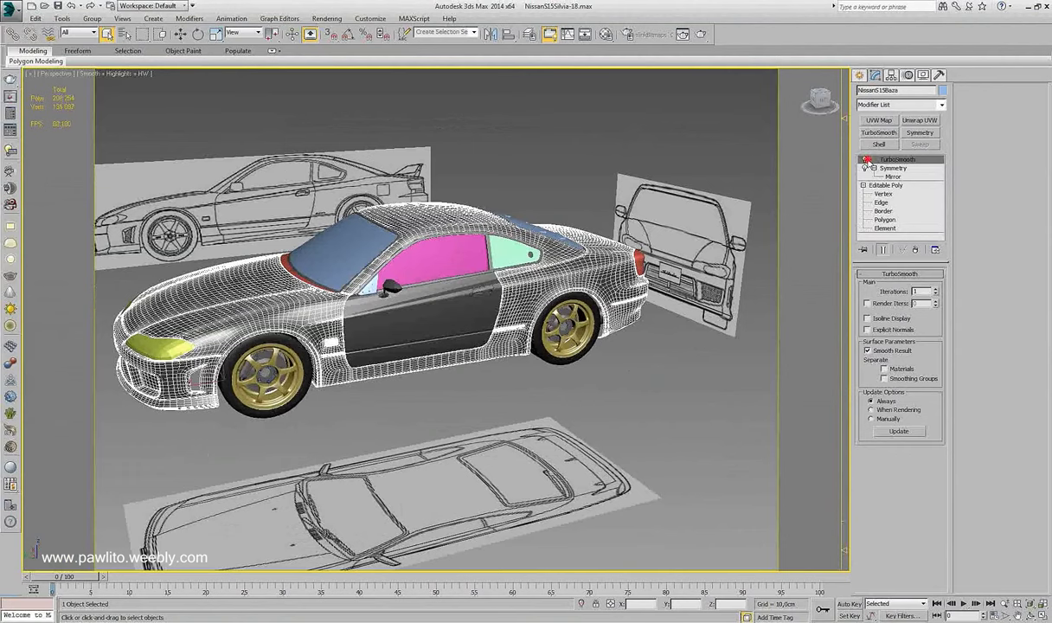
{"action": "middle_click_drag", "start_coordinate": [374, 276], "coordinate": [471, 281]}
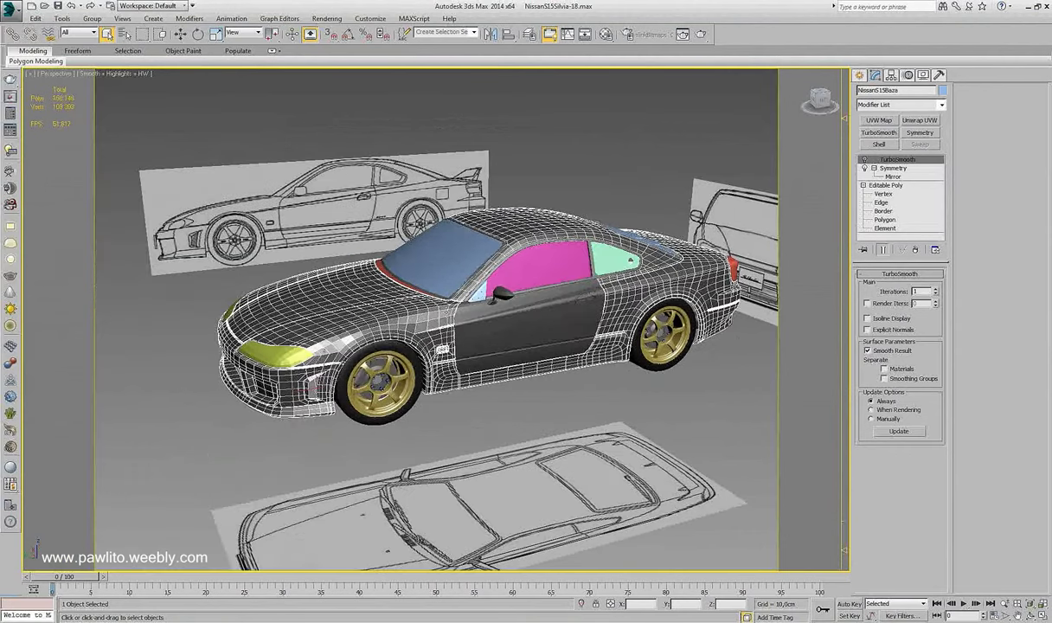
{"action": "middle_click_drag", "start_coordinate": [618, 317], "coordinate": [484, 318], "text": "alt"}
{"action": "middle_click_drag", "start_coordinate": [428, 265], "coordinate": [464, 254], "text": "alt"}
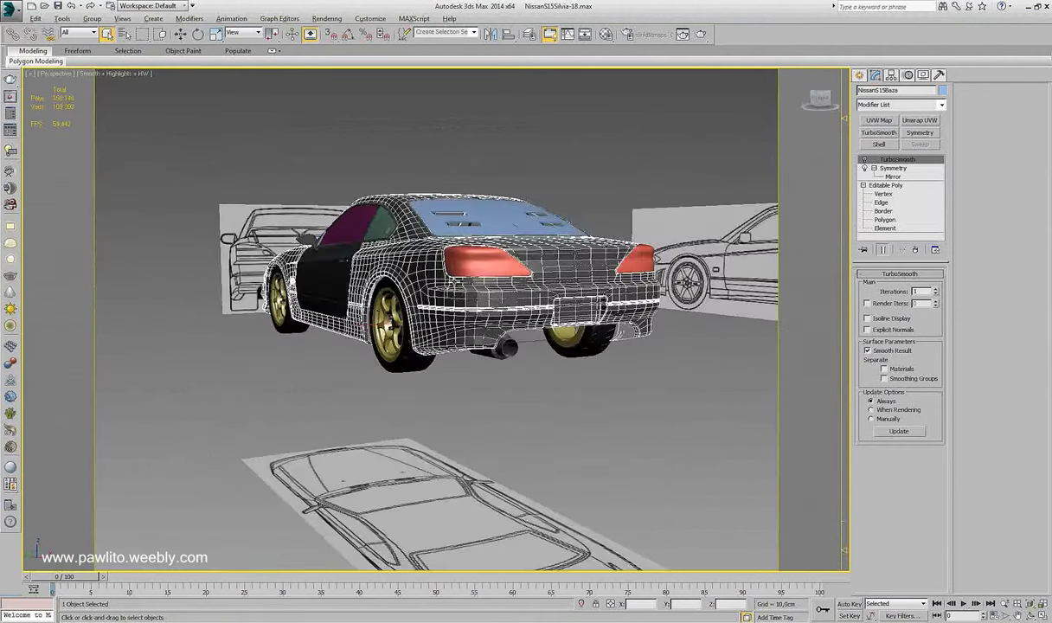
{"action": "scroll", "coordinate": [369, 365], "scroll_direction": "up", "scroll_amount": 5}
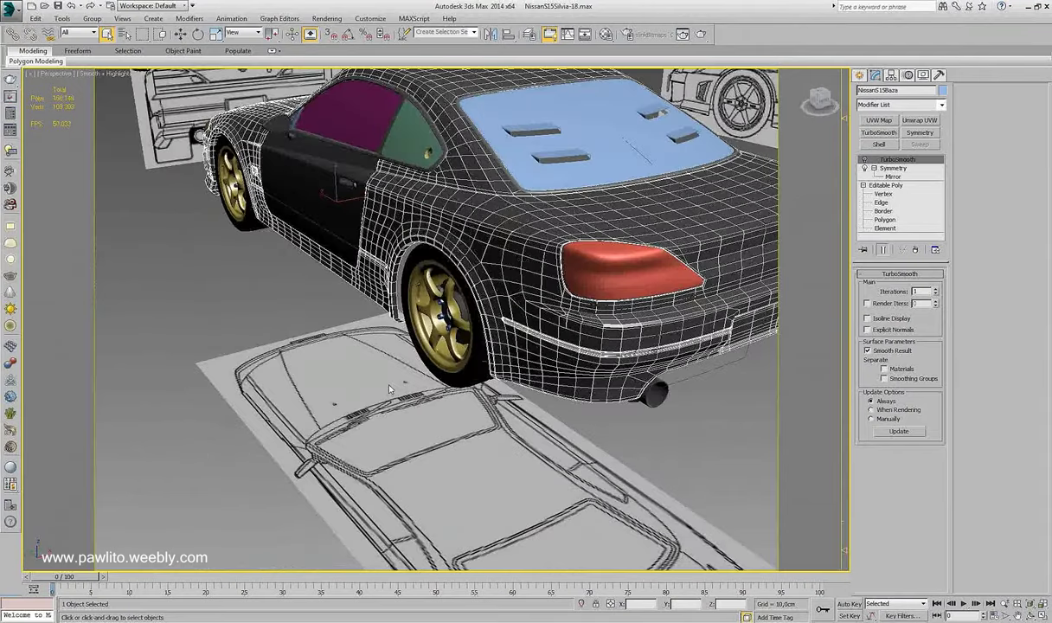
{"action": "middle_click_drag", "start_coordinate": [370, 365], "coordinate": [344, 263], "text": "alt"}
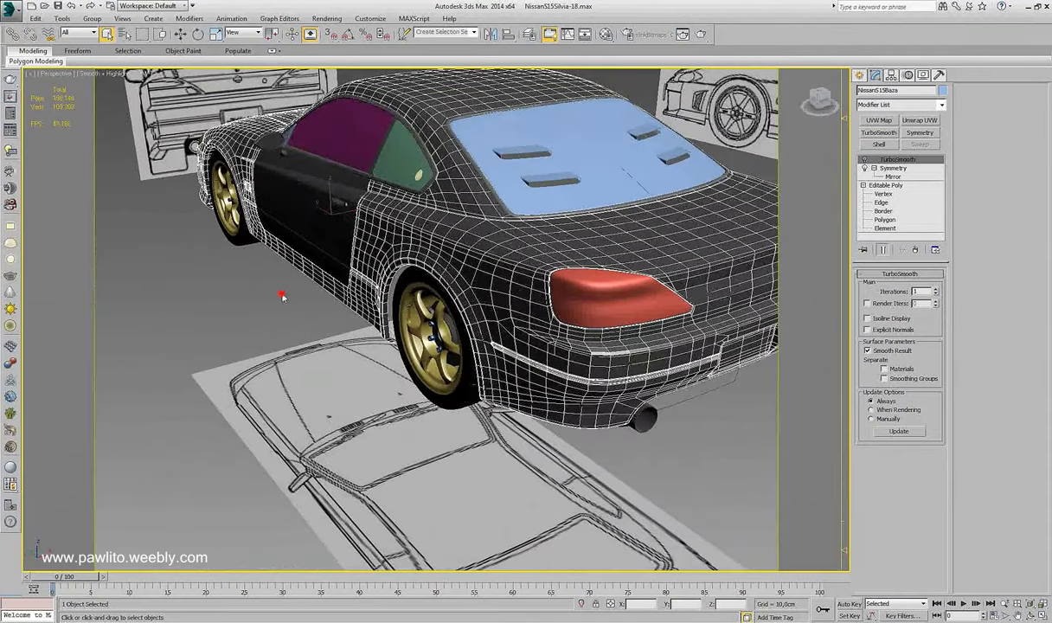
{"action": "left_click", "coordinate": [291, 284]}
{"action": "middle_click_drag", "start_coordinate": [464, 253], "coordinate": [405, 268], "text": "alt"}
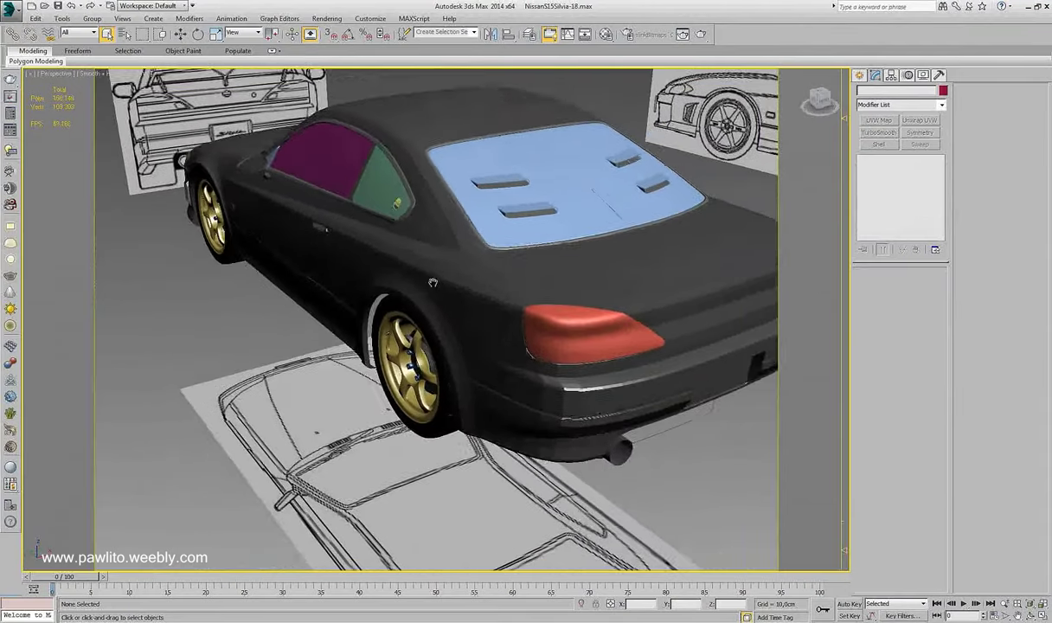
{"action": "mouse_move", "coordinate": [544, 362]}
{"action": "middle_mouse_down", "text": "alt"}
{"action": "mouse_move", "coordinate": [516, 330]}
{"action": "mouse_move", "coordinate": [542, 321]}
{"action": "middle_mouse_up", "text": "alt"}
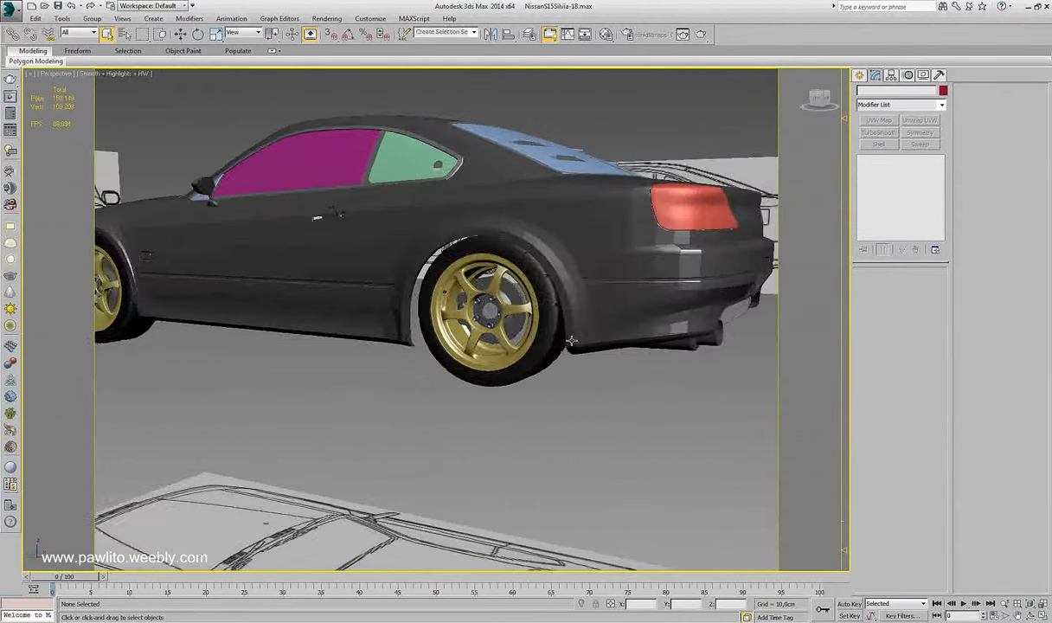
{"action": "mouse_move", "coordinate": [360, 292]}
{"action": "middle_mouse_down"}
{"action": "mouse_move", "coordinate": [512, 305]}
{"action": "mouse_move", "coordinate": [482, 237]}
{"action": "middle_mouse_up"}
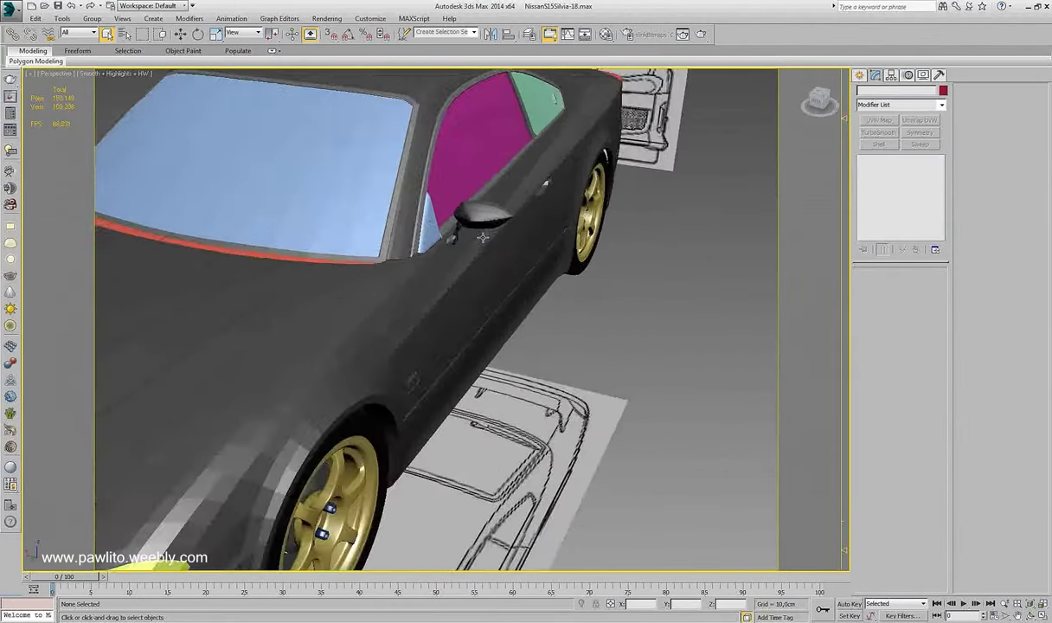
{"action": "scroll", "coordinate": [482, 237], "scroll_direction": "up", "scroll_amount": 3}
{"action": "scroll", "coordinate": [484, 251], "scroll_direction": "up", "scroll_amount": 3}
{"action": "scroll", "coordinate": [510, 281], "scroll_direction": "up", "scroll_amount": 3}
{"action": "scroll", "coordinate": [403, 266], "scroll_direction": "up", "scroll_amount": 3}
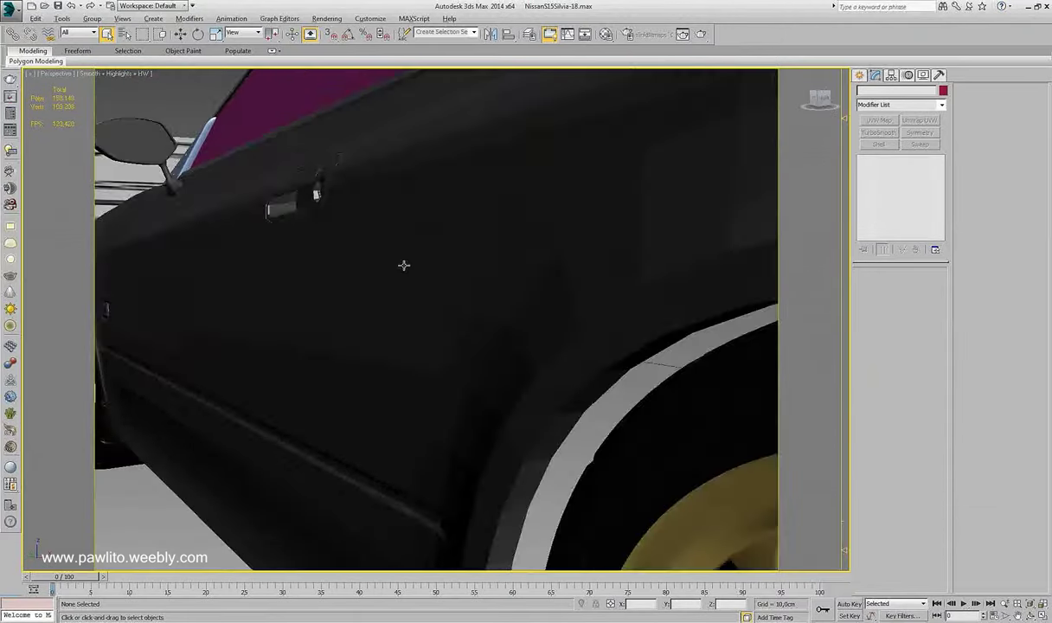
{"action": "scroll", "coordinate": [403, 266], "scroll_direction": "down", "scroll_amount": 5}
{"action": "scroll", "coordinate": [403, 318], "scroll_direction": "up", "scroll_amount": 3}
{"action": "scroll", "coordinate": [403, 318], "scroll_direction": "up", "scroll_amount": 2}
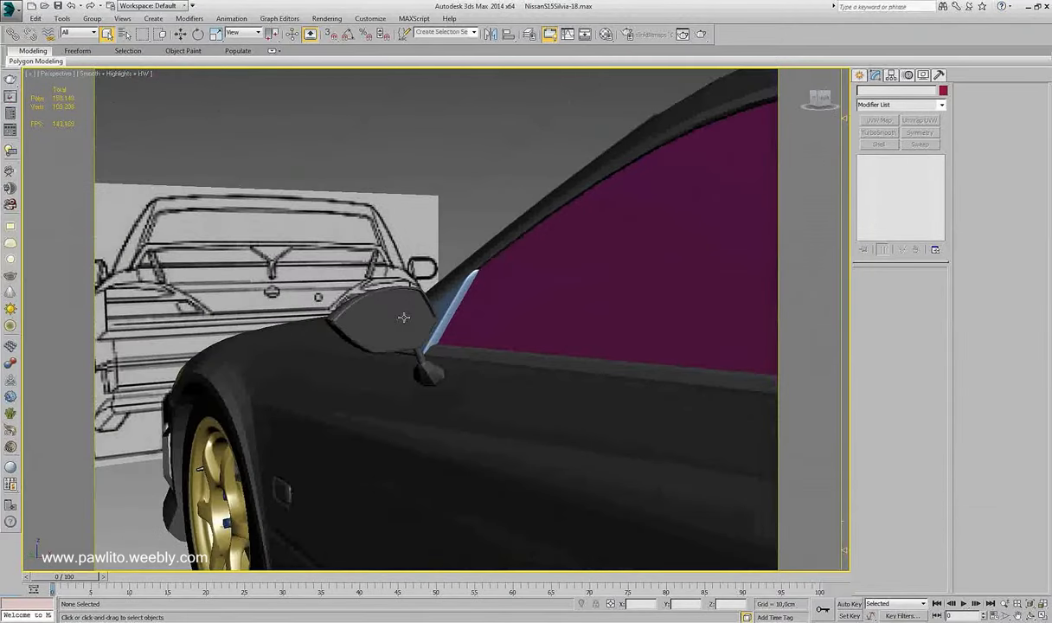
{"action": "scroll", "coordinate": [404, 318], "scroll_direction": "down", "scroll_amount": 2}
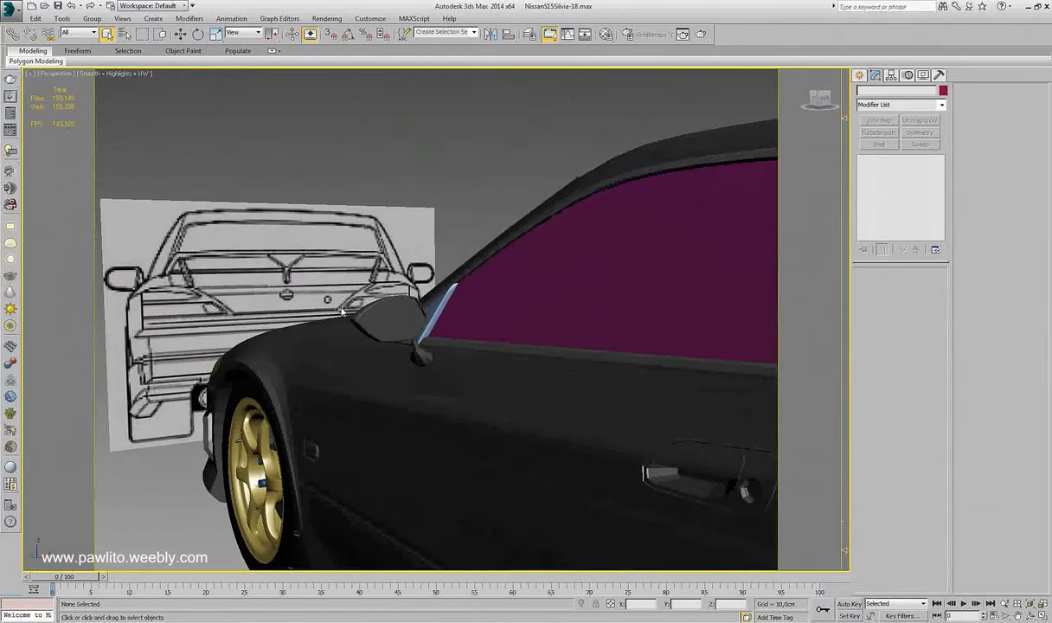
{"action": "scroll", "coordinate": [341, 310], "scroll_direction": "down", "scroll_amount": 3}
{"action": "mouse_move", "coordinate": [341, 310]}
{"action": "middle_mouse_down", "text": "alt"}
{"action": "mouse_move", "coordinate": [427, 306]}
{"action": "mouse_move", "coordinate": [483, 322]}
{"action": "mouse_move", "coordinate": [381, 320]}
{"action": "mouse_move", "coordinate": [332, 304]}
{"action": "mouse_move", "coordinate": [356, 284]}
{"action": "mouse_move", "coordinate": [339, 273]}
{"action": "middle_mouse_up", "text": "alt"}
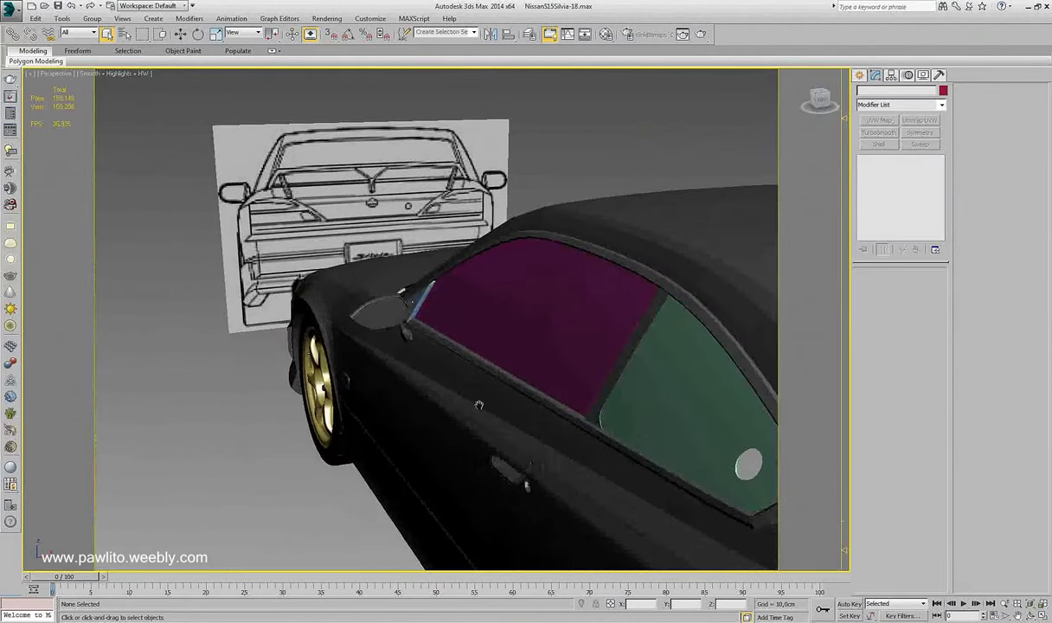
{"action": "middle_click_drag", "start_coordinate": [479, 405], "coordinate": [324, 254], "text": "alt"}
{"action": "scroll", "coordinate": [323, 254], "scroll_direction": "down", "scroll_amount": 3}
{"action": "scroll", "coordinate": [448, 303], "scroll_direction": "up", "scroll_amount": 5}
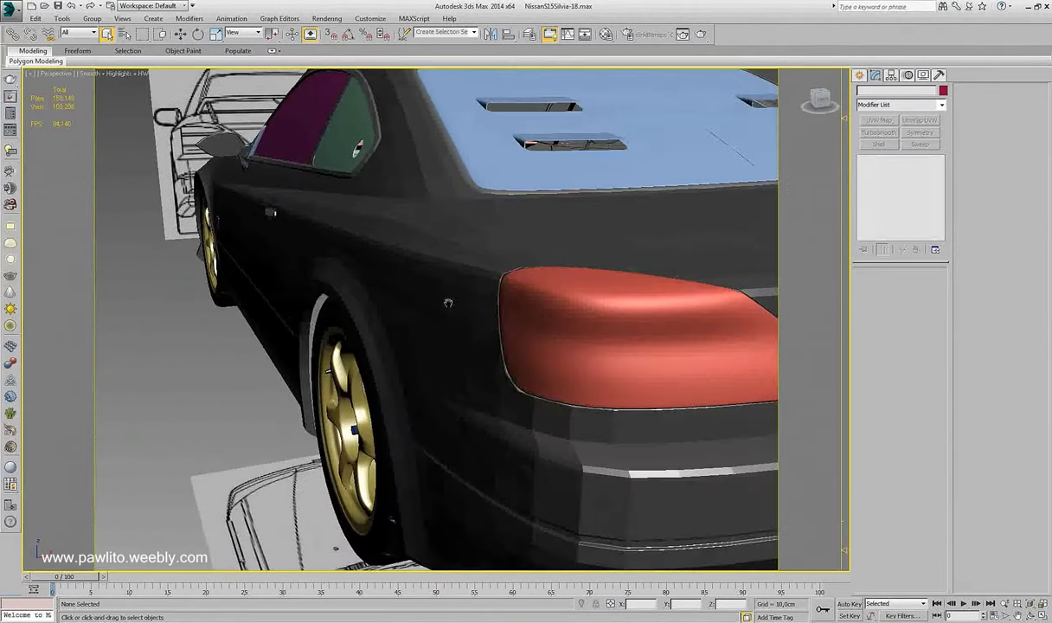
- Disable the red taillight's TurboSmooth, orbit to a rear three-quarter view, then select the rear rim
{"action": "left_click", "coordinate": [603, 341]}
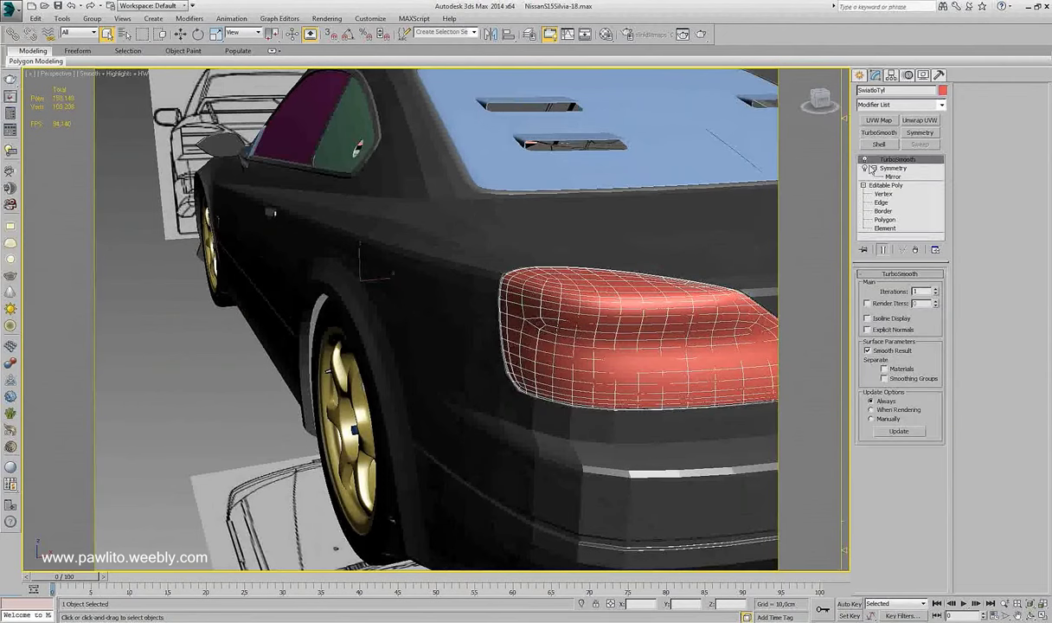
{"action": "left_click", "coordinate": [863, 159]}
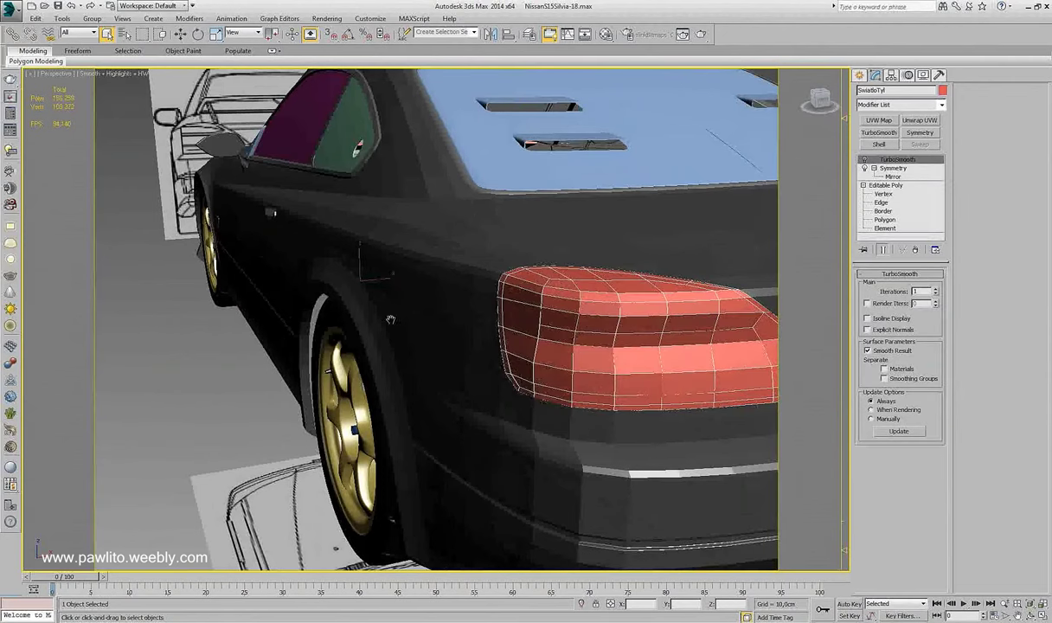
{"action": "scroll", "coordinate": [390, 319], "scroll_direction": "down", "scroll_amount": 4}
{"action": "middle_click_drag", "start_coordinate": [375, 298], "coordinate": [425, 313], "text": "alt"}
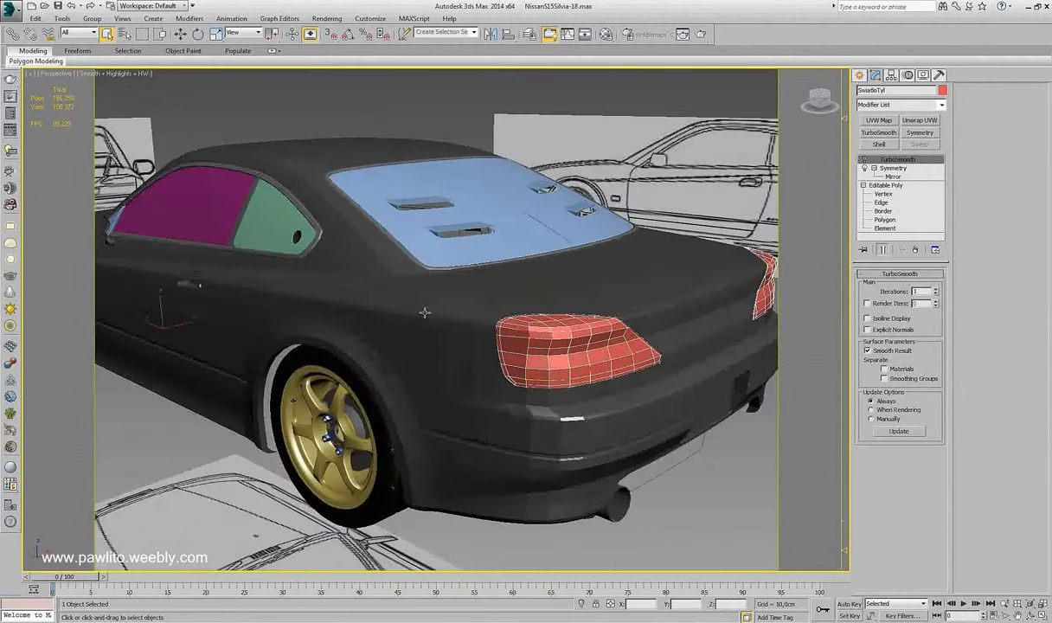
{"action": "left_click", "coordinate": [445, 335]}
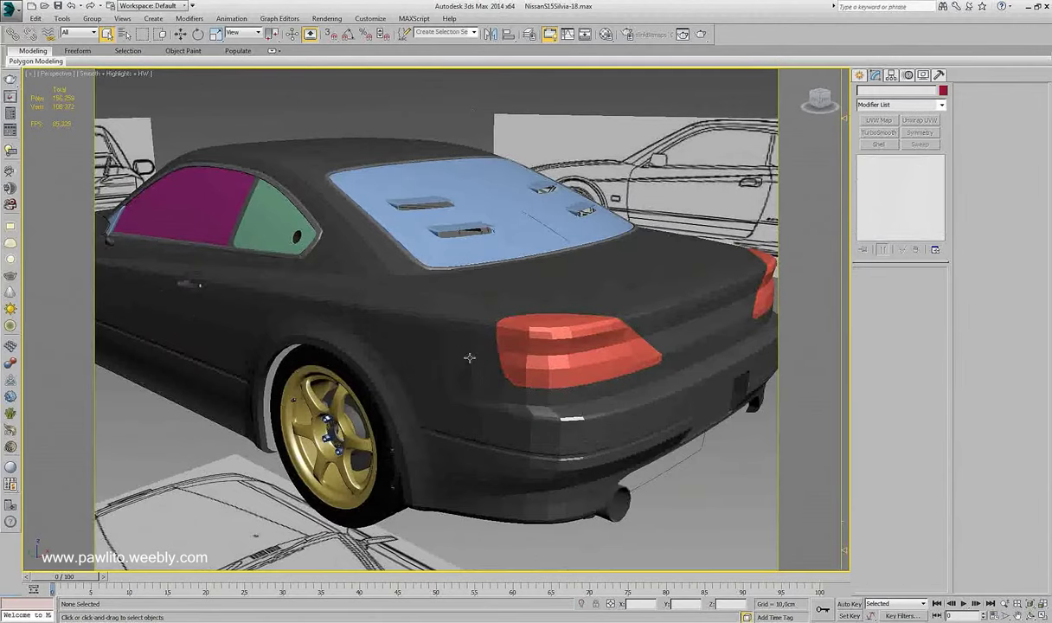
{"action": "scroll", "coordinate": [469, 358], "scroll_direction": "down", "scroll_amount": 5}
{"action": "left_click", "coordinate": [436, 350]}
- Orbit and zoom to a side view of the rear wheel
{"action": "scroll", "coordinate": [458, 366], "scroll_direction": "up", "scroll_amount": 5}
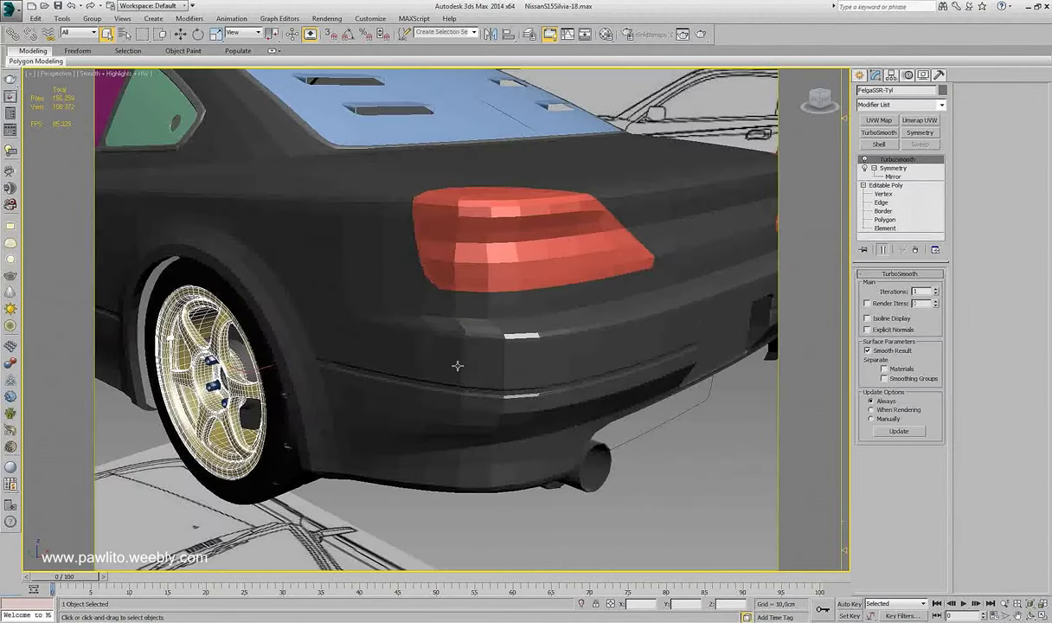
{"action": "middle_click_drag", "start_coordinate": [457, 366], "coordinate": [406, 286], "text": "alt"}
{"action": "scroll", "coordinate": [405, 284], "scroll_direction": "up", "scroll_amount": 4}
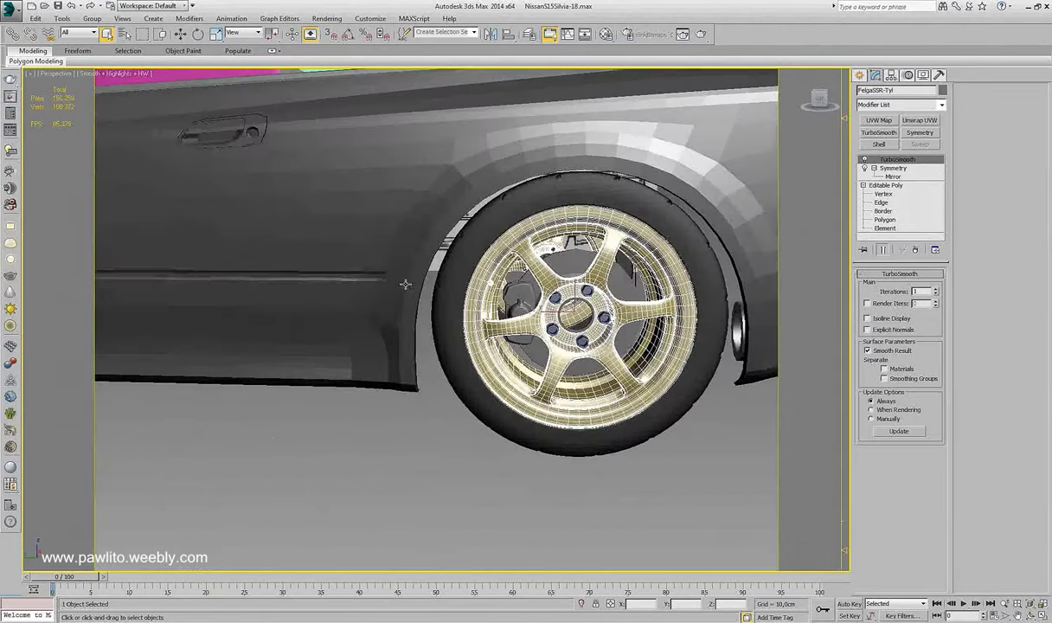
{"action": "scroll", "coordinate": [405, 283], "scroll_direction": "down", "scroll_amount": 4}
{"action": "scroll", "coordinate": [415, 243], "scroll_direction": "up", "scroll_amount": 4}
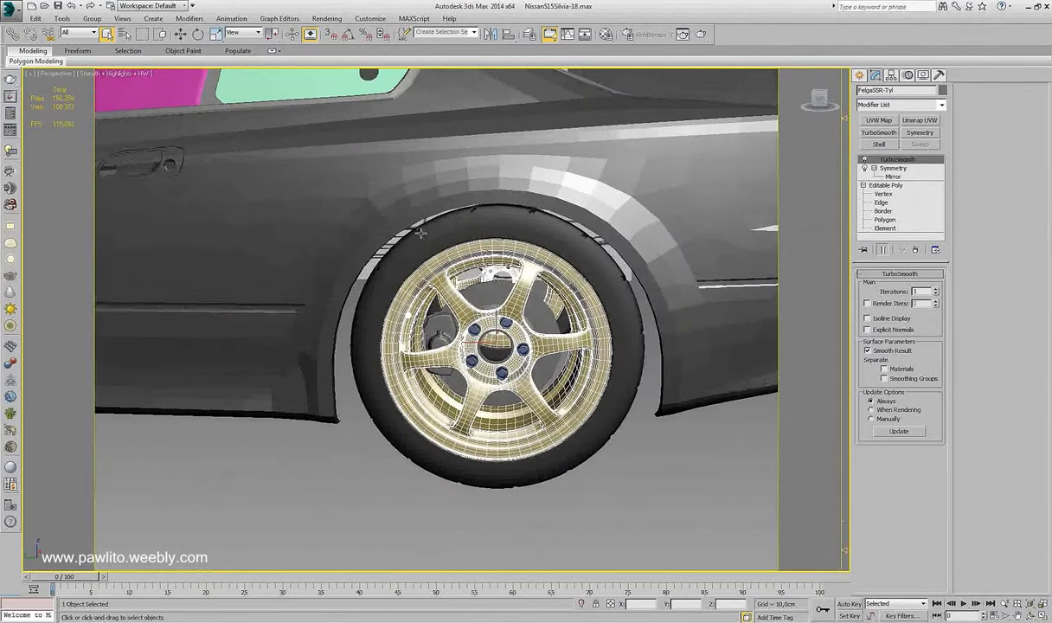
- Deselect the rim to see its gold shading, then centre and zoom on the rear wheel
{"action": "left_click", "coordinate": [621, 489]}
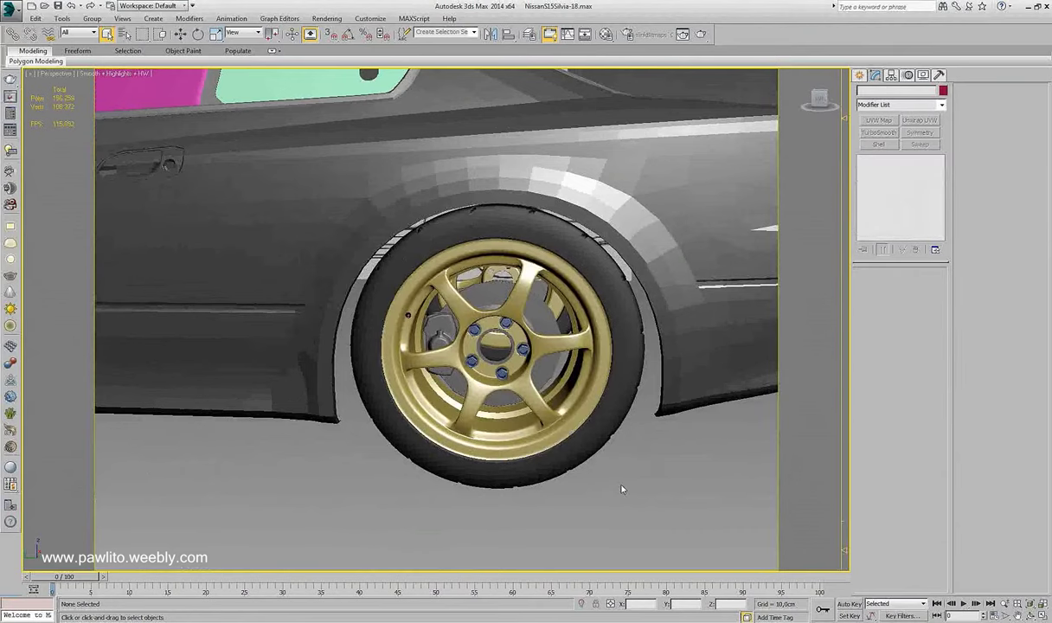
{"action": "scroll", "coordinate": [415, 404], "scroll_direction": "down", "scroll_amount": 2}
{"action": "mouse_move", "coordinate": [387, 418]}
{"action": "middle_mouse_down"}
{"action": "mouse_move", "coordinate": [471, 418]}
{"action": "mouse_move", "coordinate": [445, 404]}
{"action": "middle_mouse_up"}
{"action": "scroll", "coordinate": [474, 423], "scroll_direction": "down", "scroll_amount": 2}
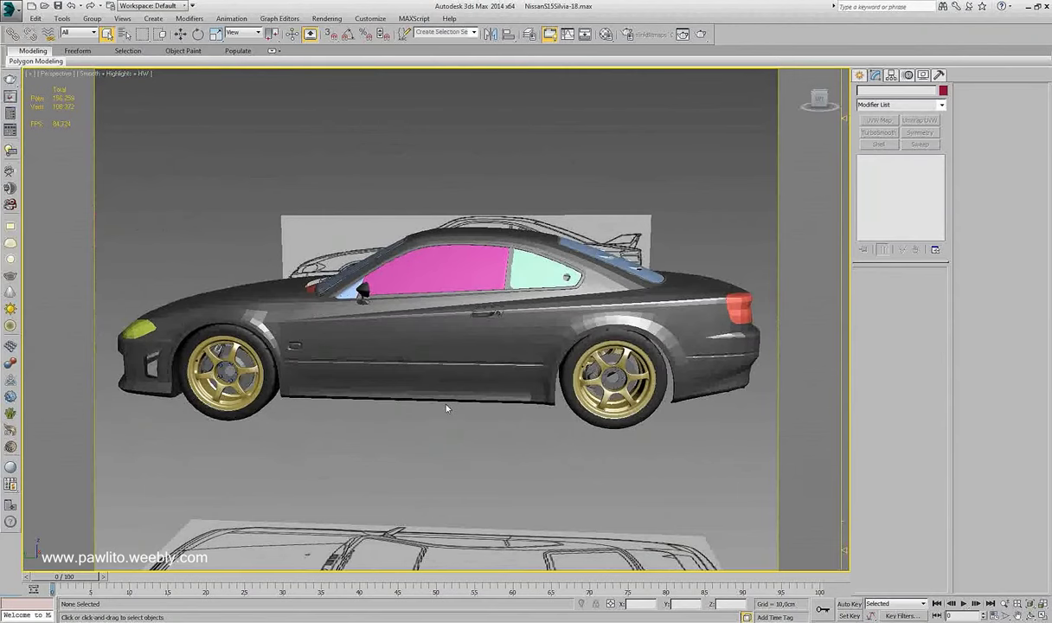
{"action": "middle_click_drag", "start_coordinate": [447, 409], "coordinate": [436, 377]}
{"action": "scroll", "coordinate": [435, 376], "scroll_direction": "up", "scroll_amount": 2}
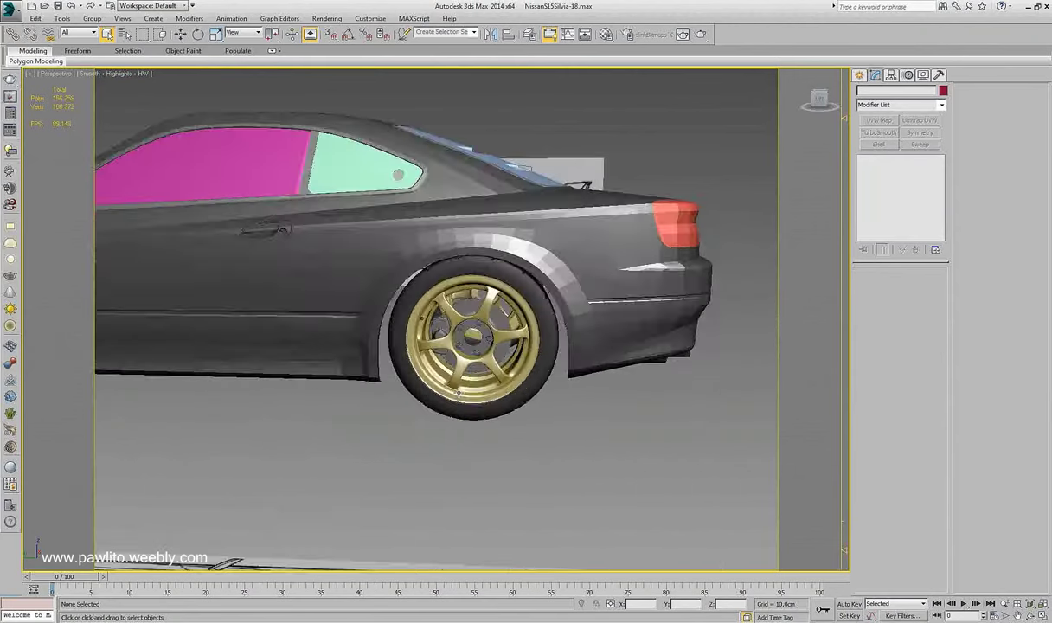
{"action": "scroll", "coordinate": [458, 392], "scroll_direction": "up", "scroll_amount": 2}
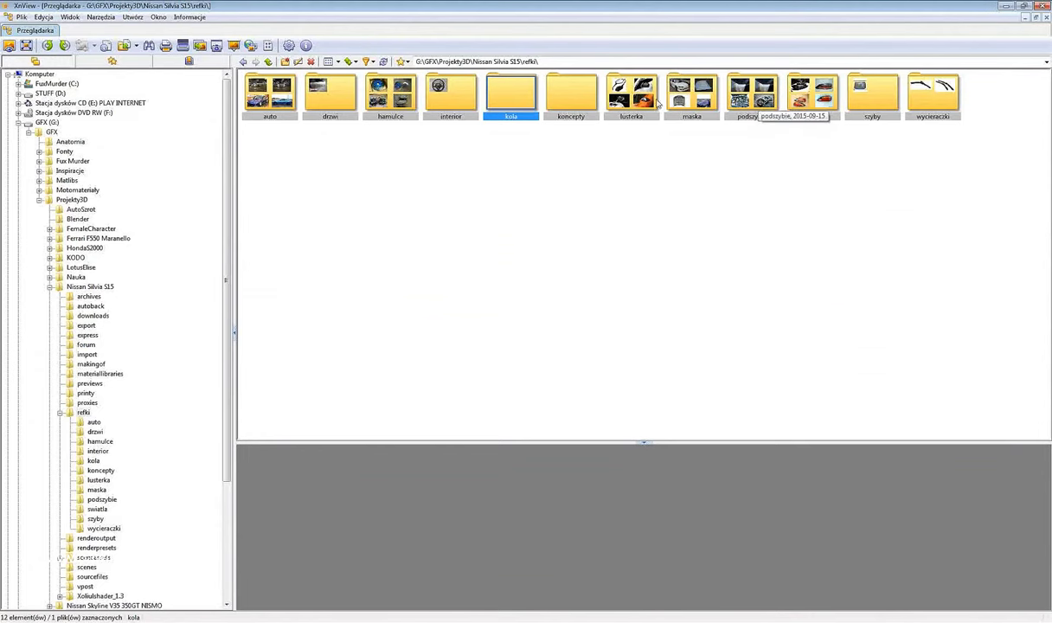
- Open the kola folder and view the gold SSR rim photo full size, then return to 3ds Max
{"action": "double_click", "coordinate": [509, 96]}
{"action": "double_click", "coordinate": [251, 89]}
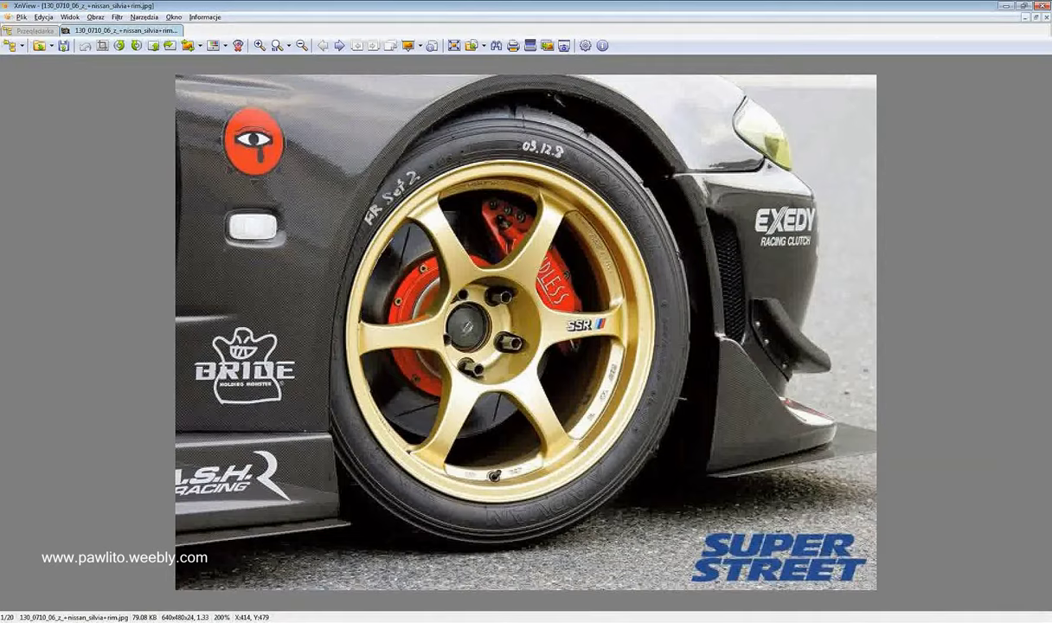
{"action": "key", "text": "alt+Tab"}
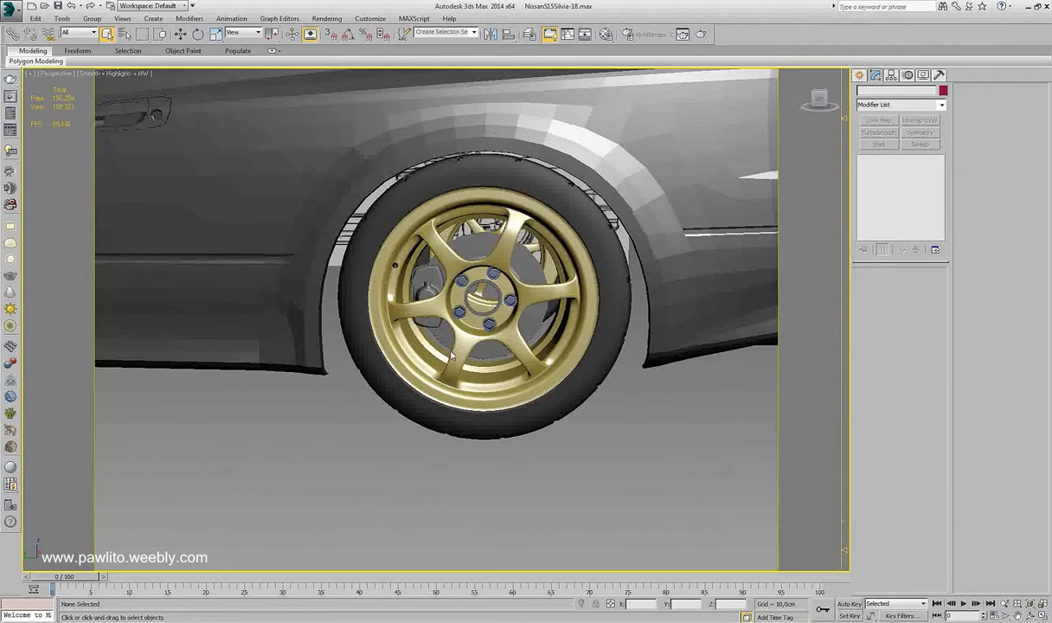
- Select the gold rear SSR rim and orbit and pan for a close side view
{"action": "left_click", "coordinate": [430, 331]}
{"action": "middle_click_drag", "start_coordinate": [420, 339], "coordinate": [421, 348], "text": "alt"}
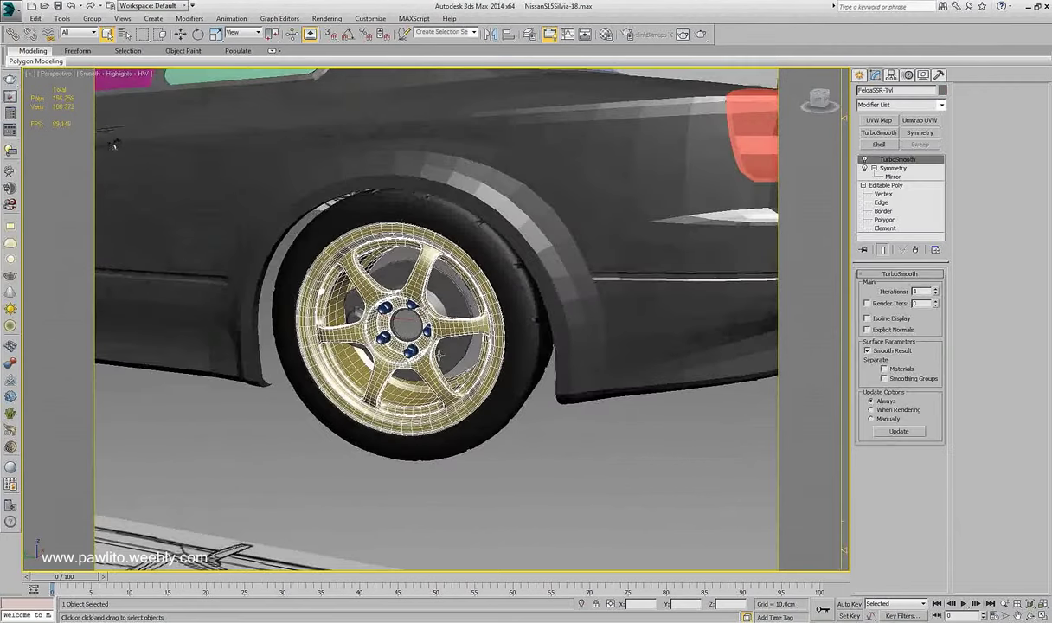
{"action": "middle_click_drag", "start_coordinate": [334, 414], "coordinate": [429, 374], "text": "alt"}
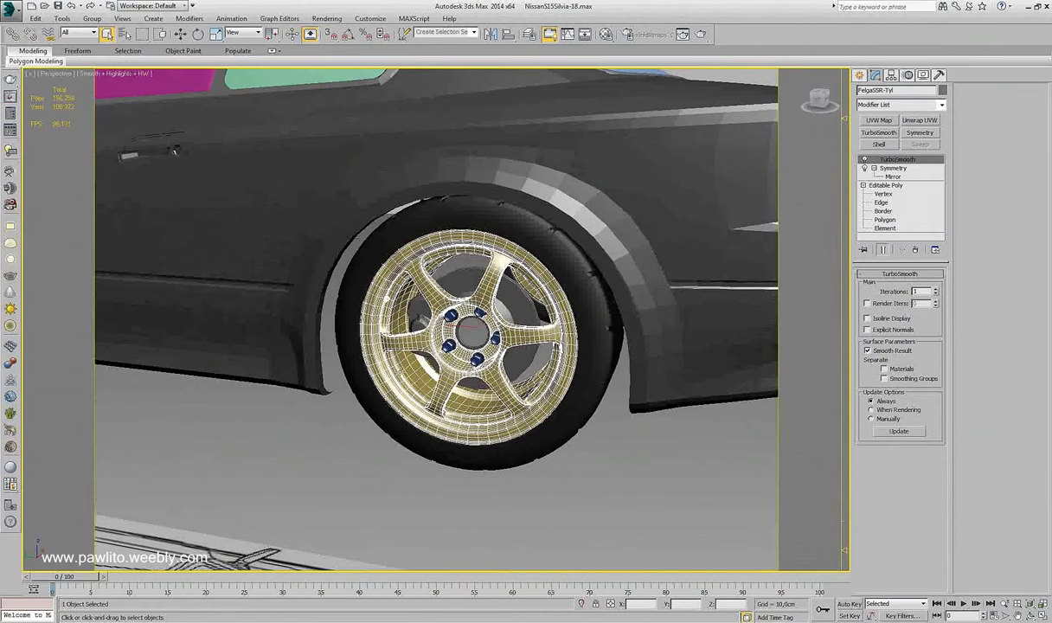
{"action": "mouse_move", "coordinate": [357, 348]}
{"action": "middle_mouse_down", "text": "alt"}
{"action": "mouse_move", "coordinate": [404, 360]}
{"action": "mouse_move", "coordinate": [380, 350]}
{"action": "middle_mouse_up", "text": "alt"}
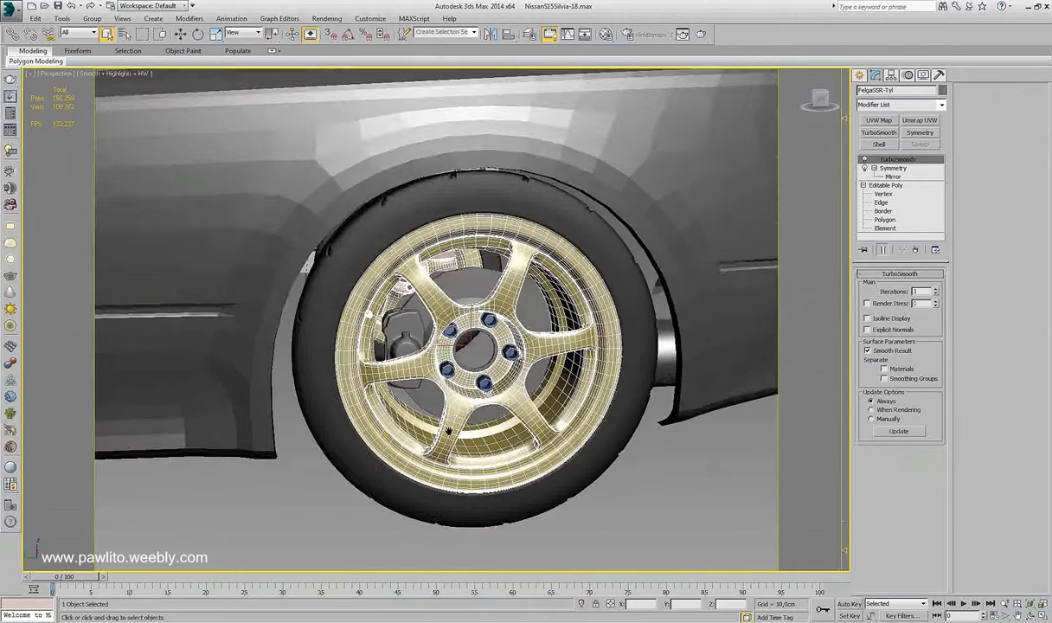
{"action": "middle_click_drag", "start_coordinate": [434, 439], "coordinate": [447, 411]}
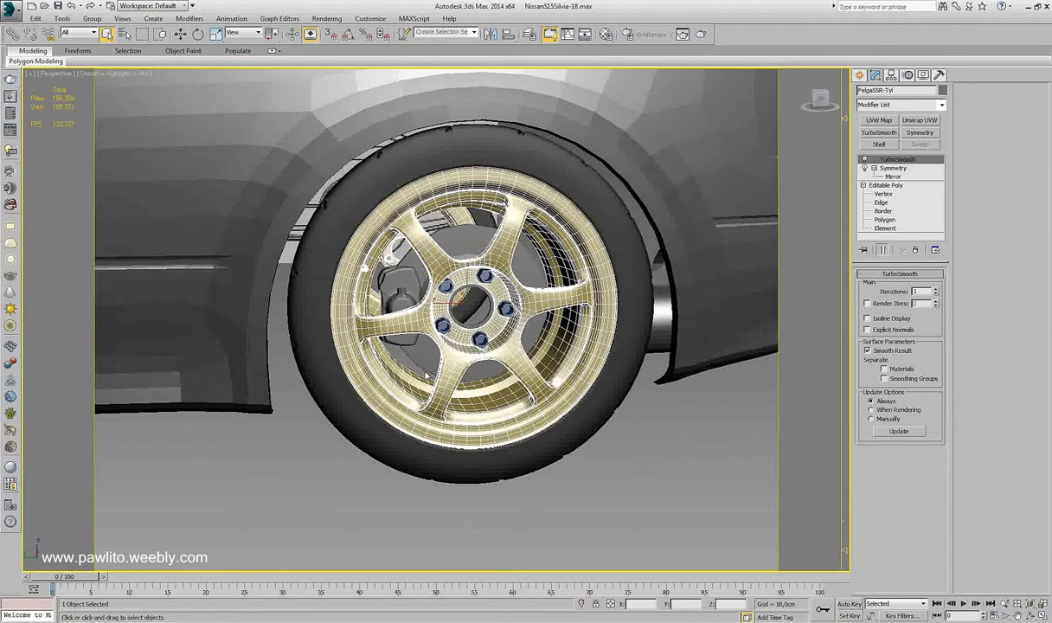
- Hide everything except the rim and frame it in the view
{"action": "right_click", "coordinate": [442, 328]}
{"action": "left_click", "coordinate": [499, 301]}
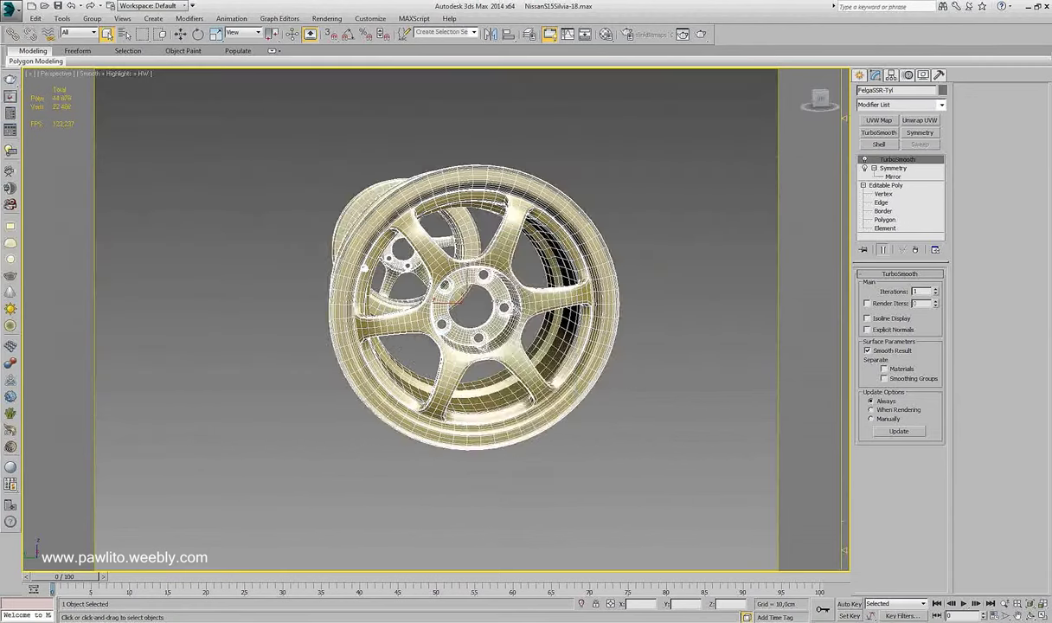
{"action": "key", "text": "z"}
- Turn off the rim's Symmetry, zoom in on the single rim, then switch to XnView
{"action": "left_click", "coordinate": [864, 169]}
{"action": "key", "text": "z"}
{"action": "middle_click_drag", "start_coordinate": [608, 282], "coordinate": [571, 275], "text": "alt"}
{"action": "middle_click_drag", "start_coordinate": [338, 259], "coordinate": [329, 281], "text": "alt"}
{"action": "scroll", "coordinate": [324, 286], "scroll_direction": "up", "scroll_amount": 3}
{"action": "scroll", "coordinate": [322, 288], "scroll_direction": "up", "scroll_amount": 4}
{"action": "scroll", "coordinate": [322, 288], "scroll_direction": "up", "scroll_amount": 3}
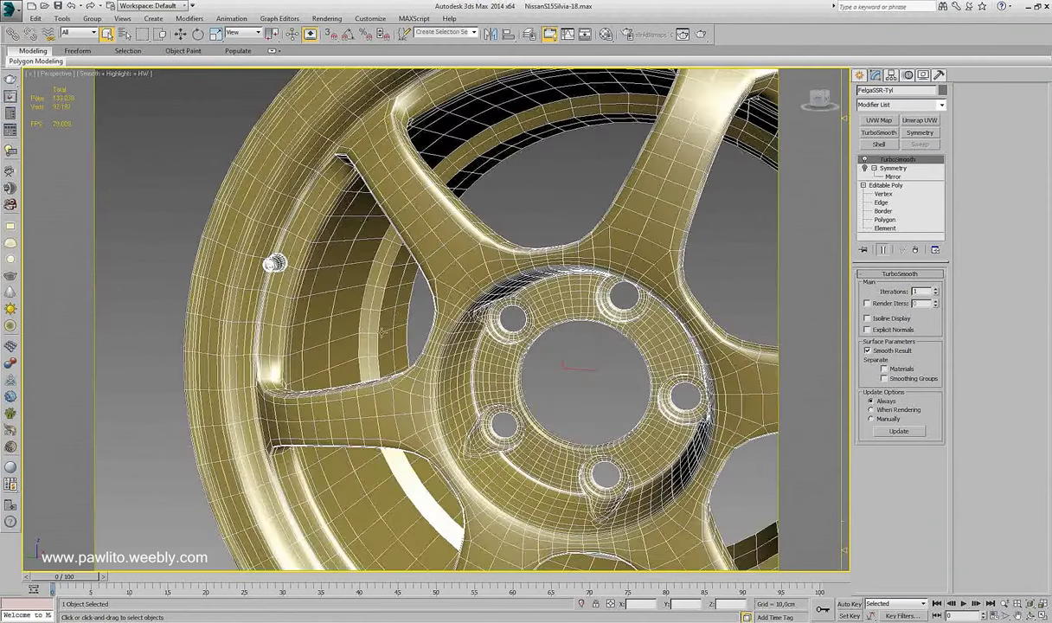
{"action": "scroll", "coordinate": [363, 303], "scroll_direction": "down", "scroll_amount": 4}
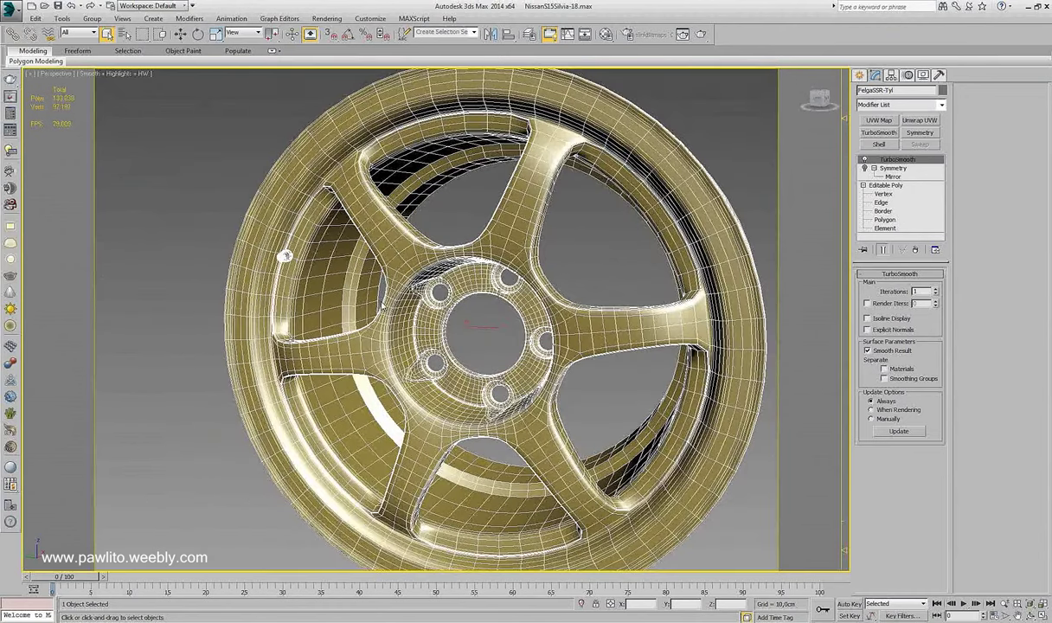
{"action": "key", "text": "alt+Tab"}
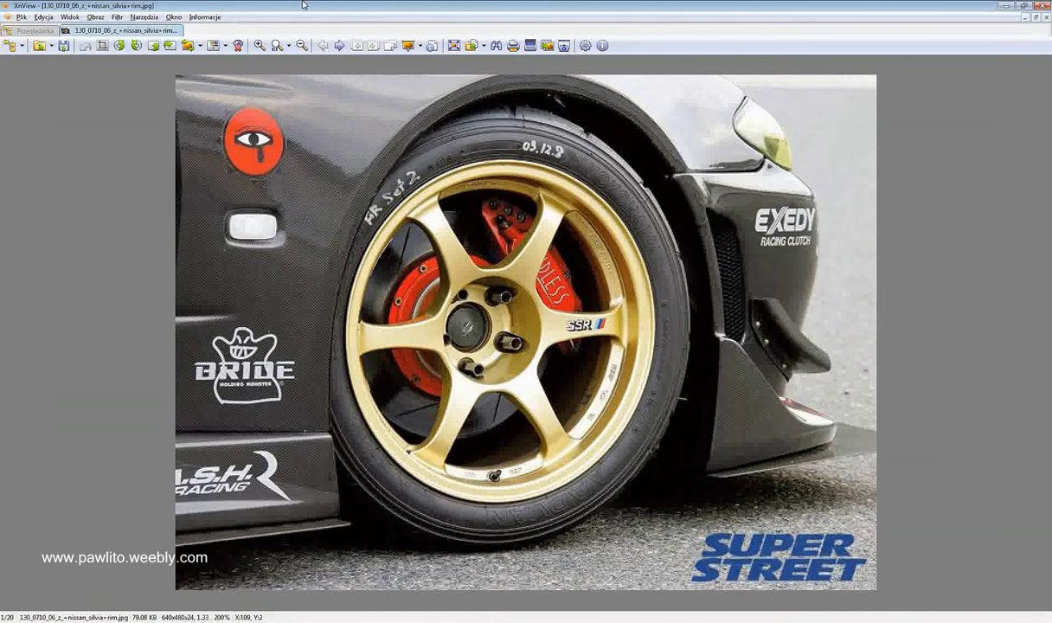
- Step forward five images to the black Enkei RPF1 photo and zoom in on it
{"action": "left_click", "coordinate": [339, 46]}
{"action": "left_click", "coordinate": [340, 46]}
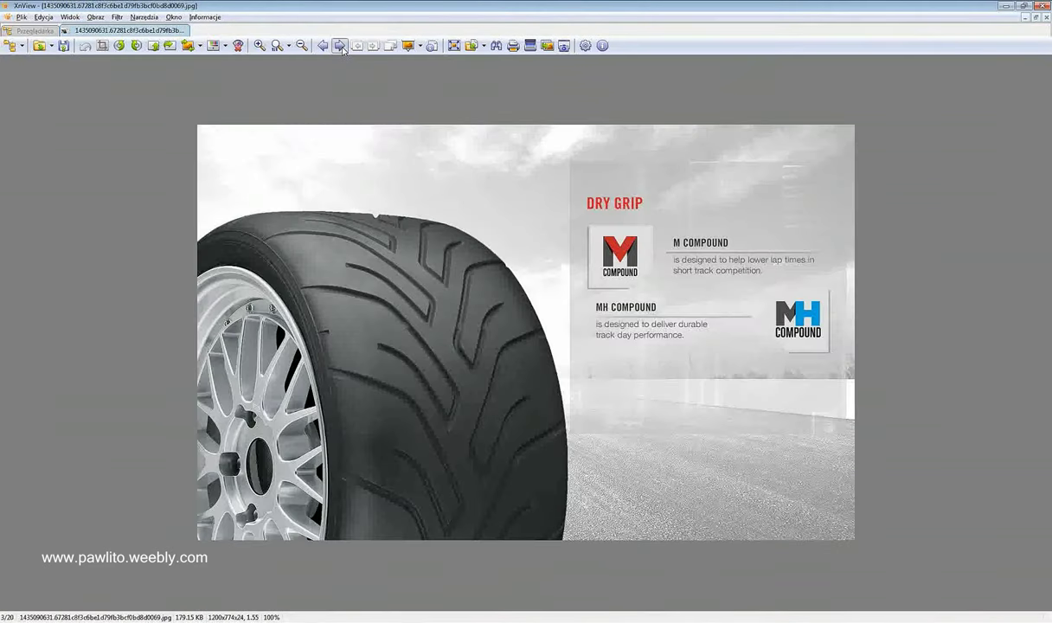
{"action": "left_click", "coordinate": [340, 45]}
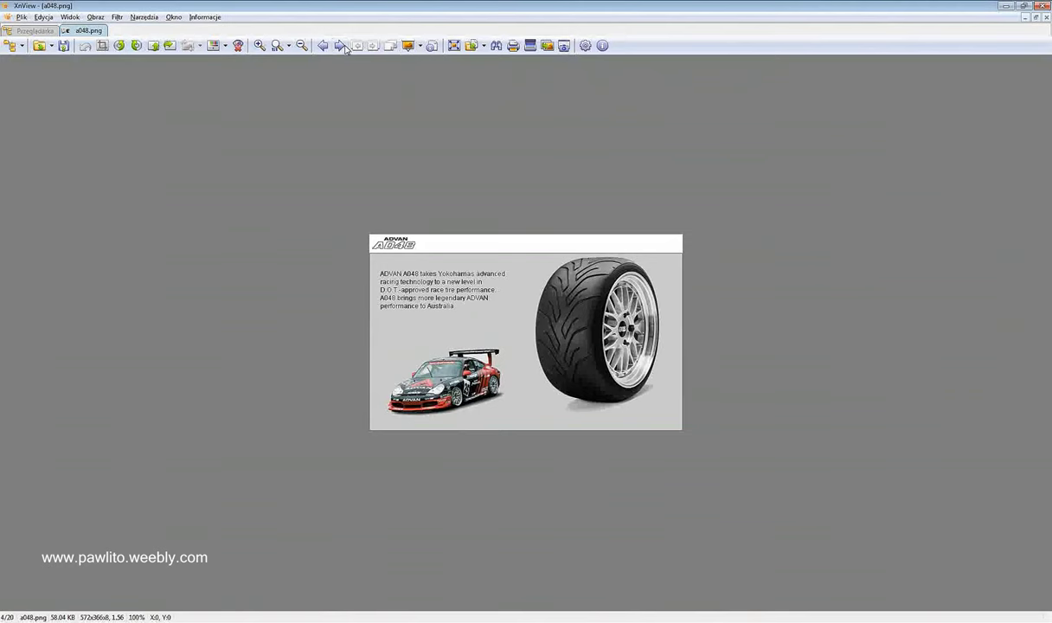
{"action": "left_click", "coordinate": [340, 46]}
{"action": "left_click", "coordinate": [340, 46]}
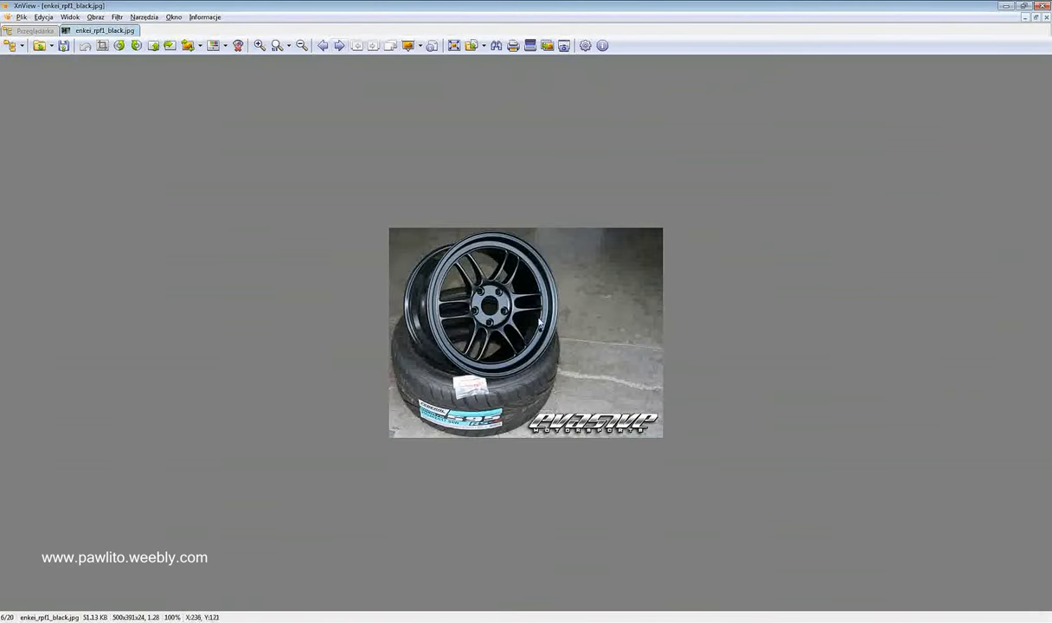
{"action": "scroll", "coordinate": [534, 319], "scroll_direction": "up", "scroll_amount": 3}
{"action": "scroll", "coordinate": [534, 318], "scroll_direction": "down", "scroll_amount": 1}
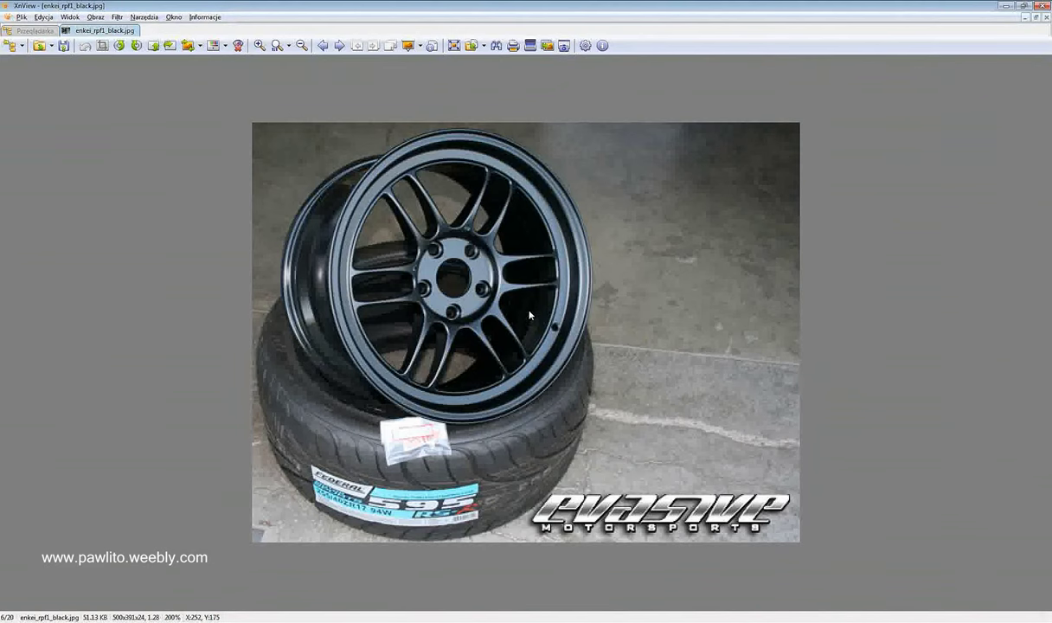
- Open KLGXcuX.jpg, the white Silvia on silver wheels, zoom in, and return to the browser
{"action": "left_click", "coordinate": [11, 45]}
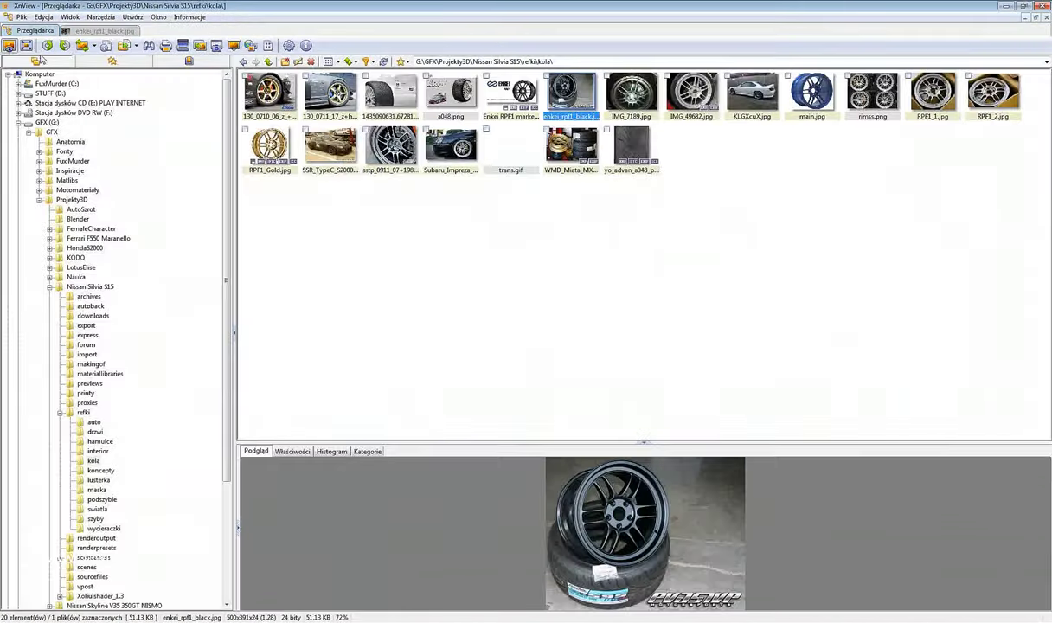
{"action": "double_click", "coordinate": [728, 88]}
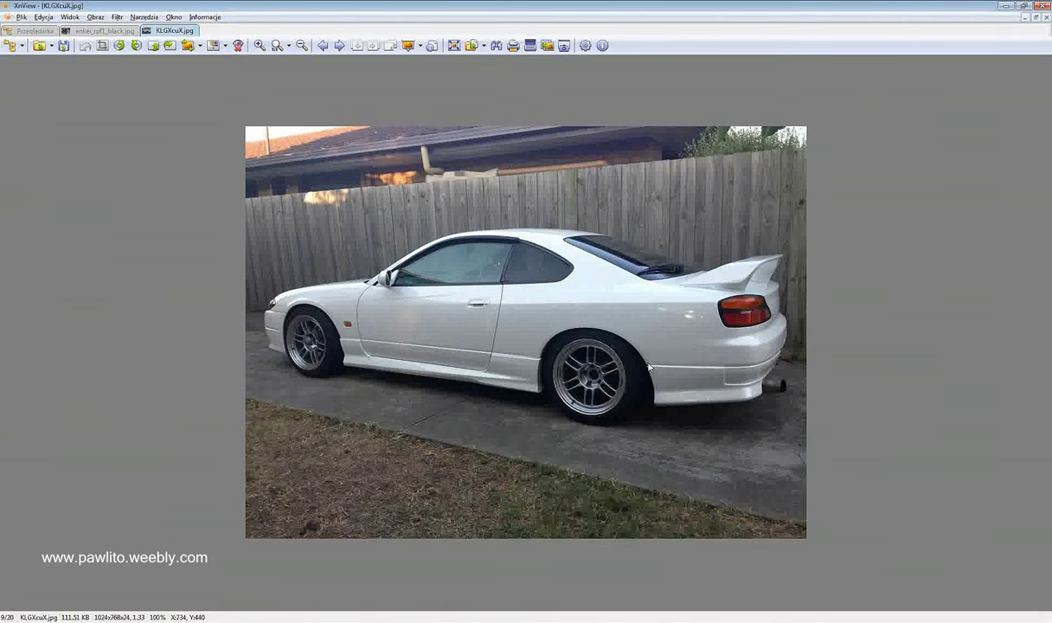
{"action": "scroll", "coordinate": [616, 350], "scroll_direction": "up", "scroll_amount": 1}
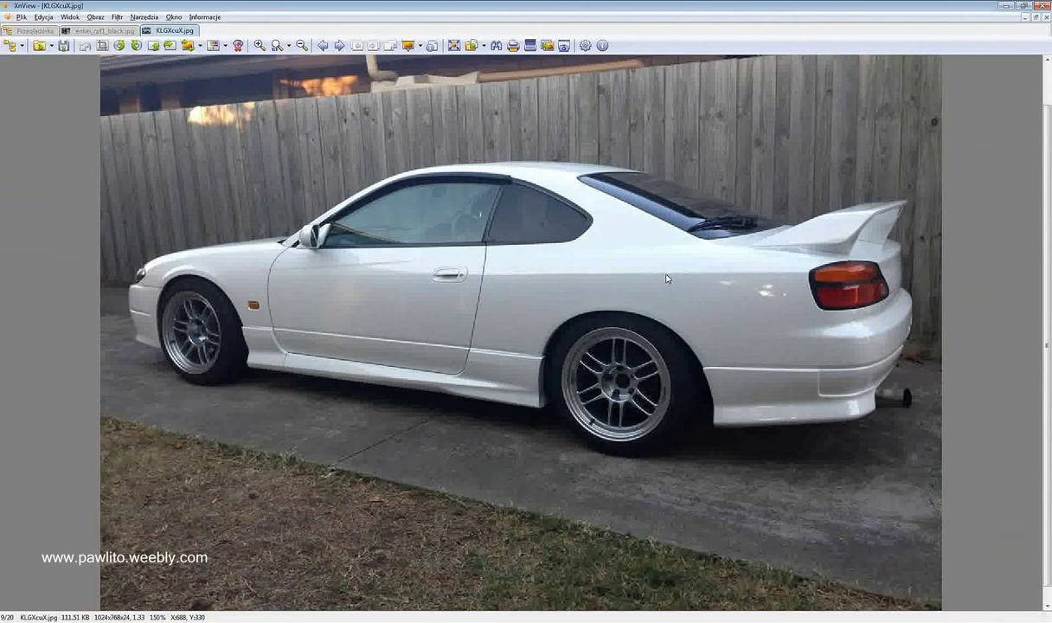
{"action": "left_click", "coordinate": [9, 47]}
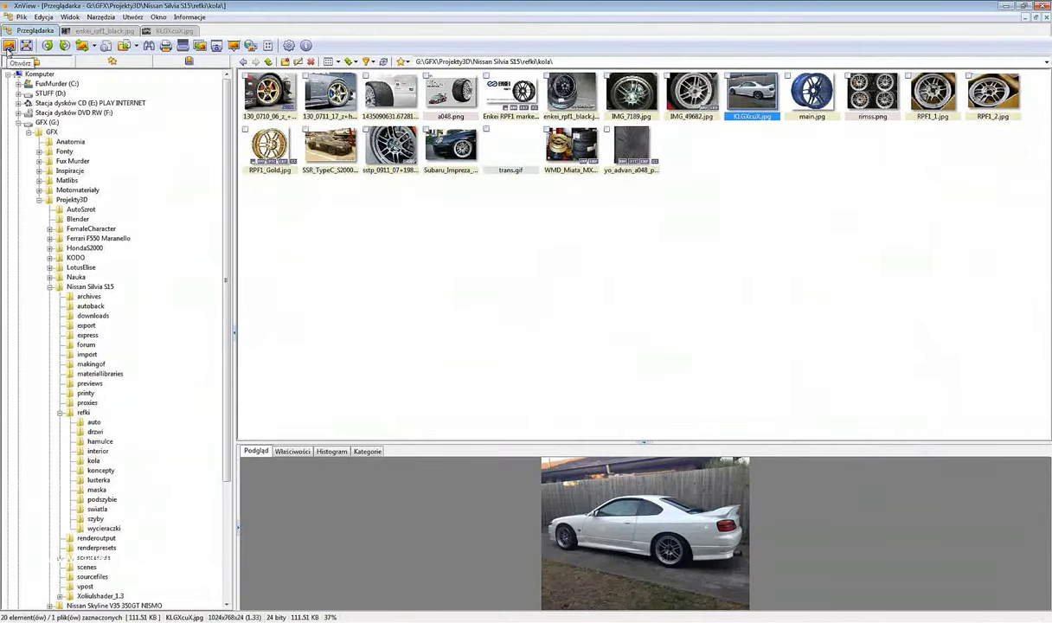